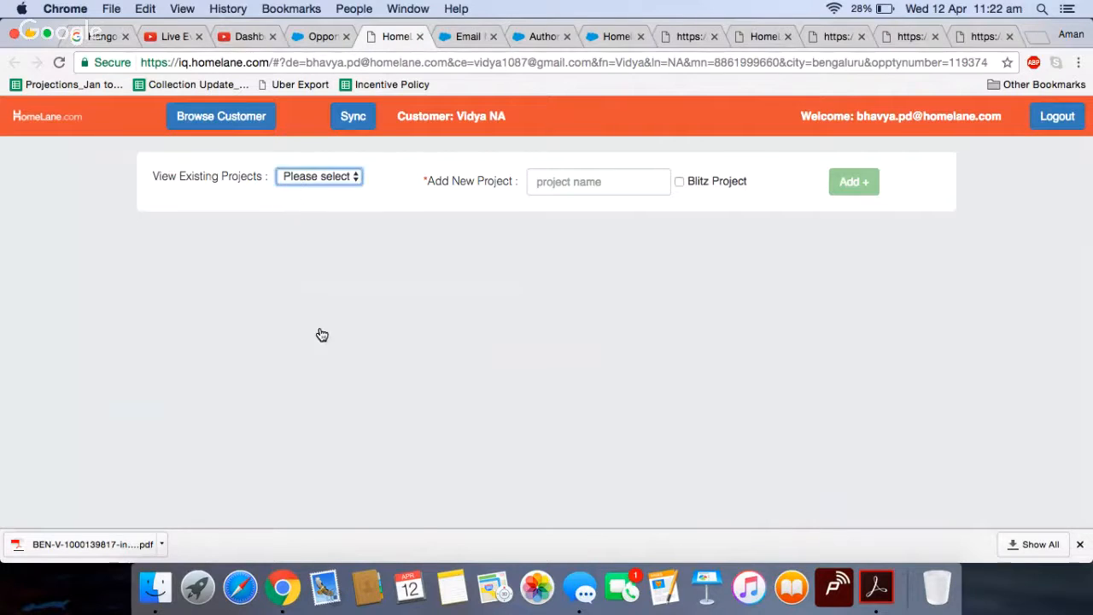
pyautogui.scroll(-5, 321, 334)
pyautogui.scroll(3, 321, 334)
pyautogui.scroll(3, 253, 403)
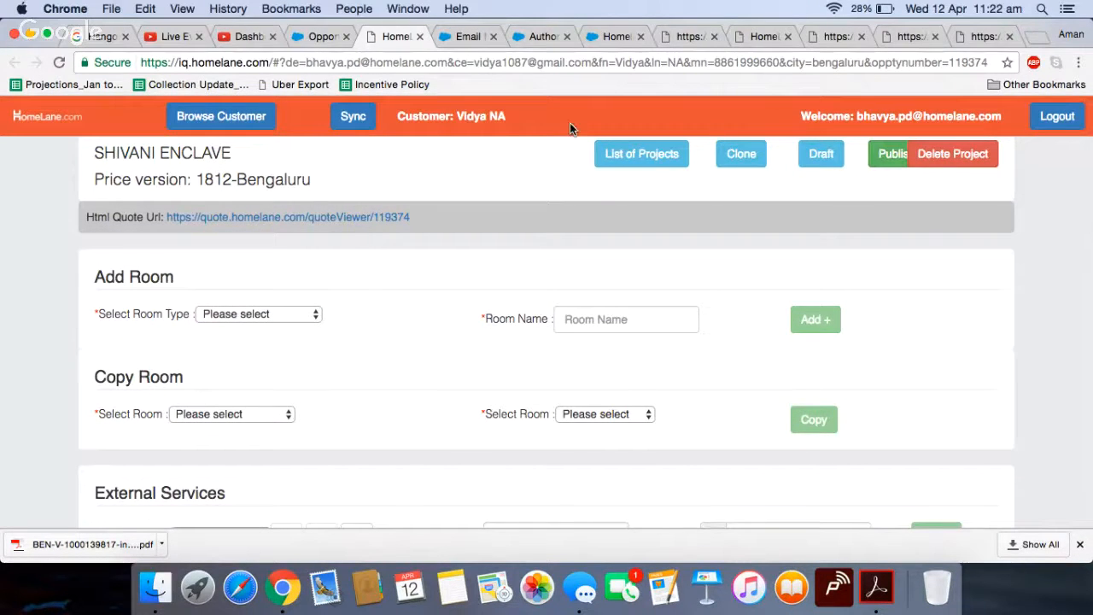
# - Open Quote Details from the customer's opportunity record, accept the redirect, and download the initial quote draft PDF
pyautogui.click(320, 37)
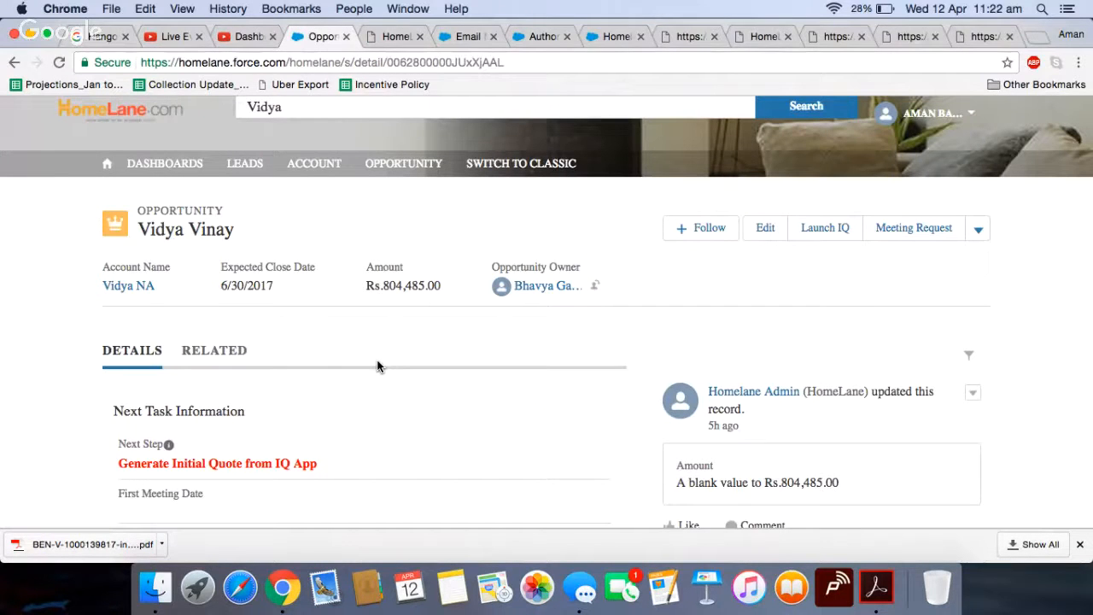
pyautogui.scroll(-5, 380, 365)
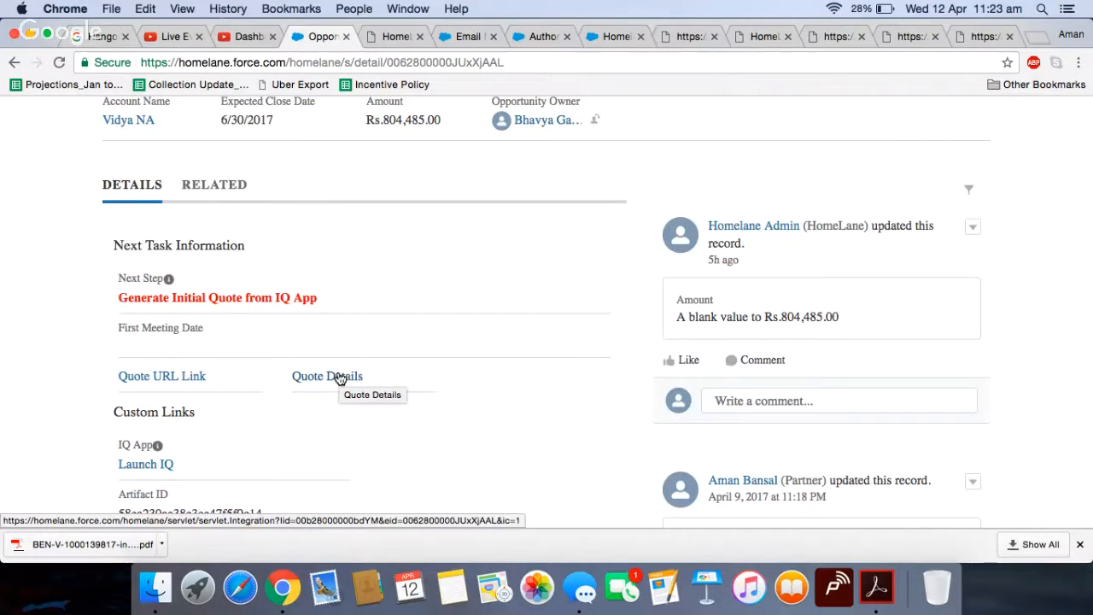
pyautogui.click(339, 379)
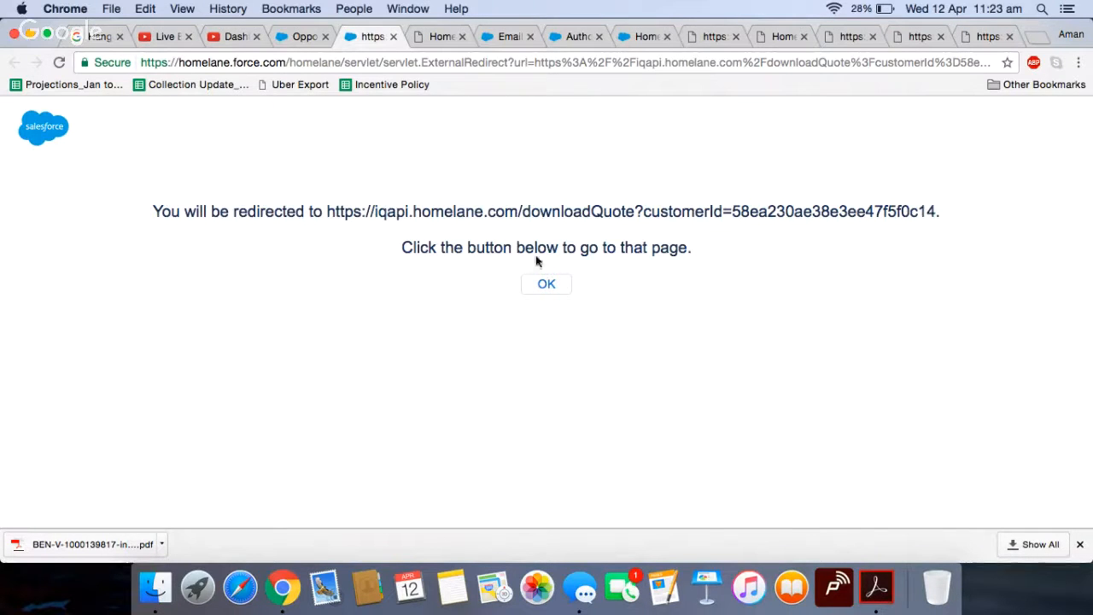
pyautogui.click(534, 284)
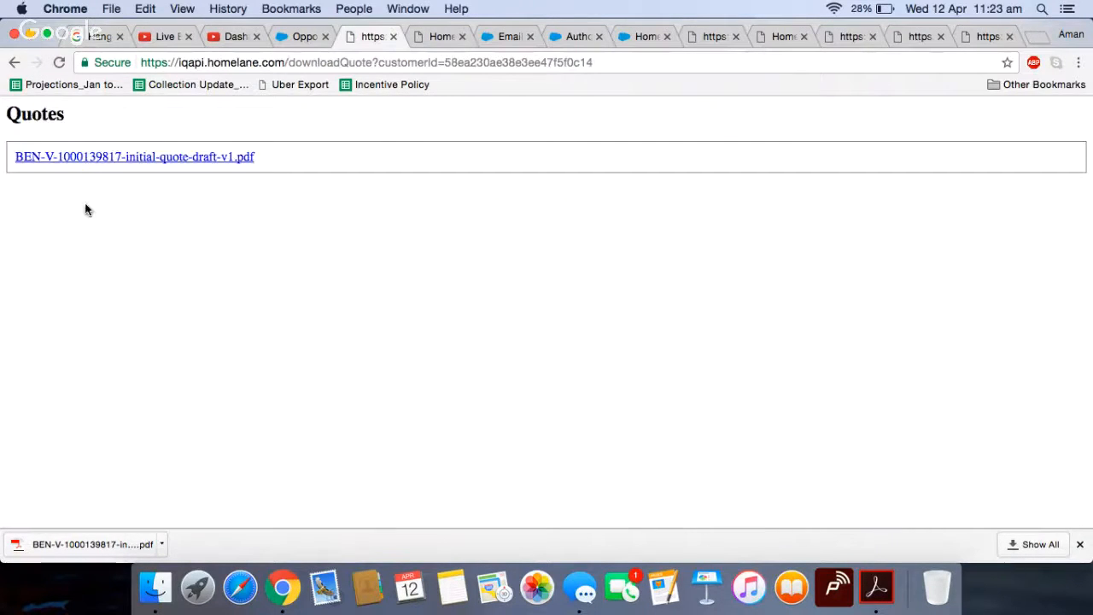
pyautogui.click(181, 163)
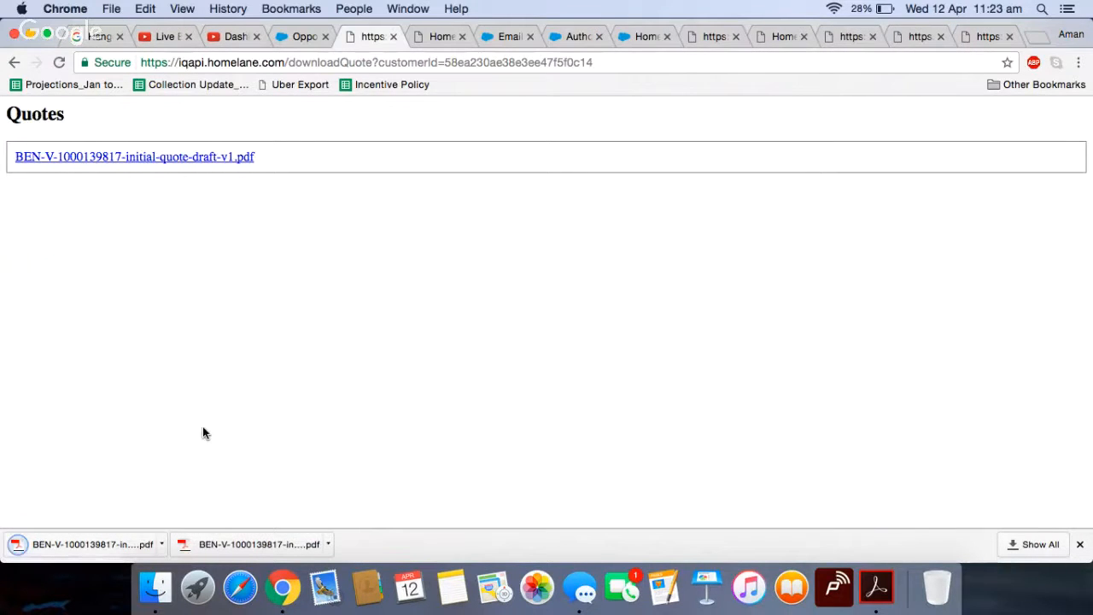
# - Return to the customer's opportunity record, dismissing the incoming call, and open its Send Email form
pyautogui.click(301, 36)
pyautogui.scroll(3, 383, 363)
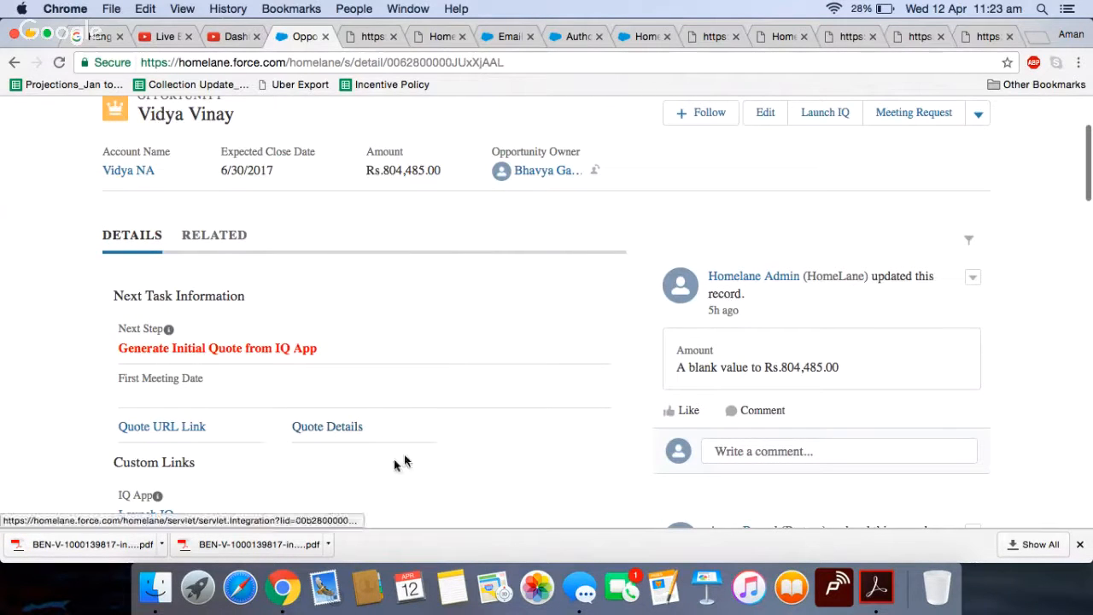
pyautogui.scroll(2, 637, 262)
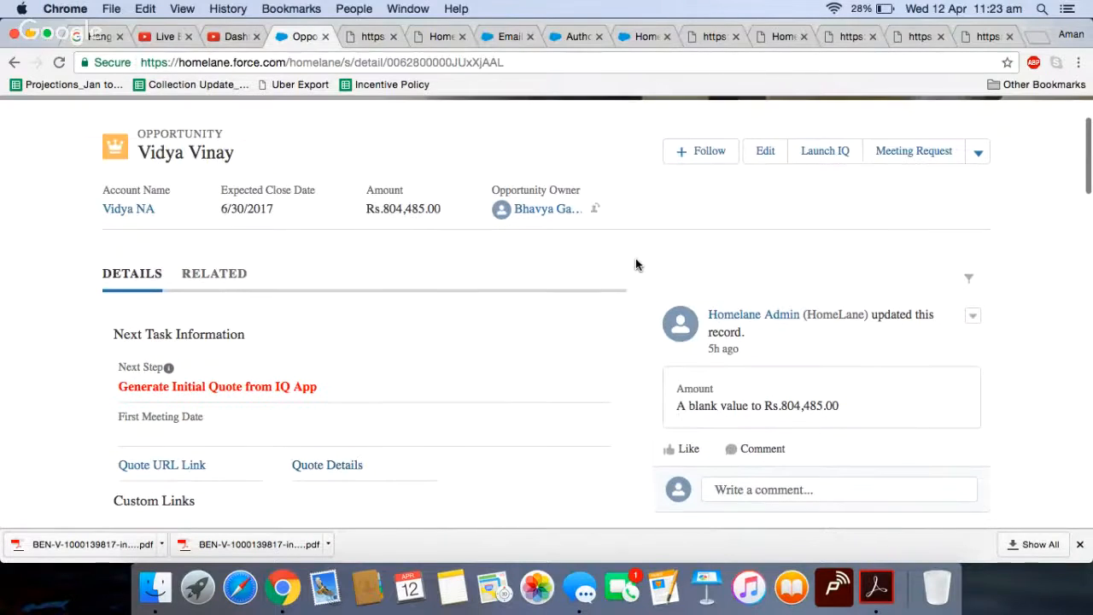
pyautogui.scroll(2, 636, 265)
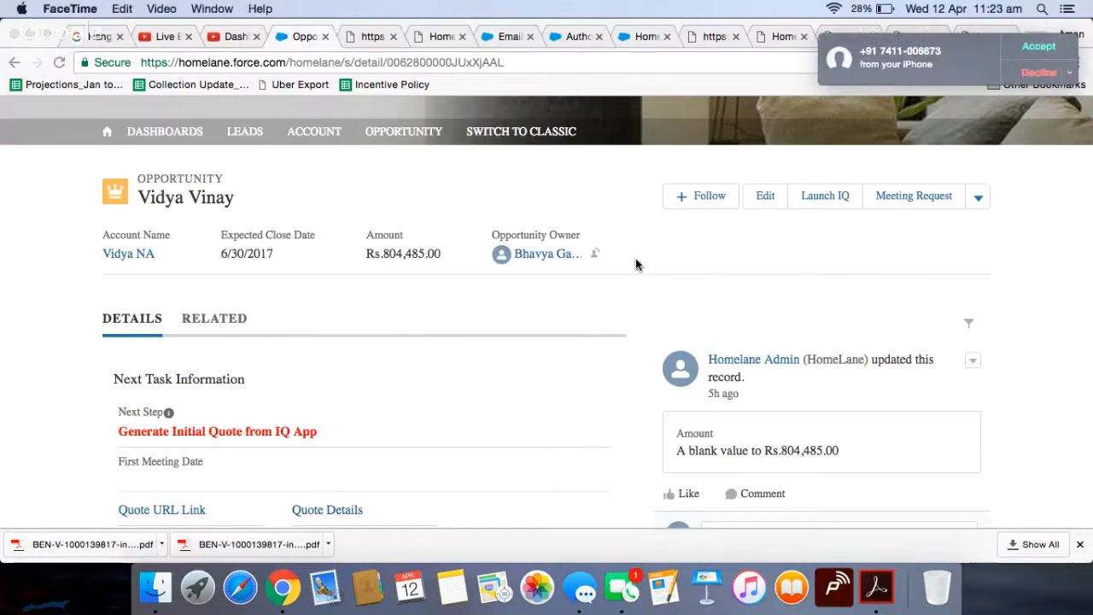
pyautogui.click(1040, 73)
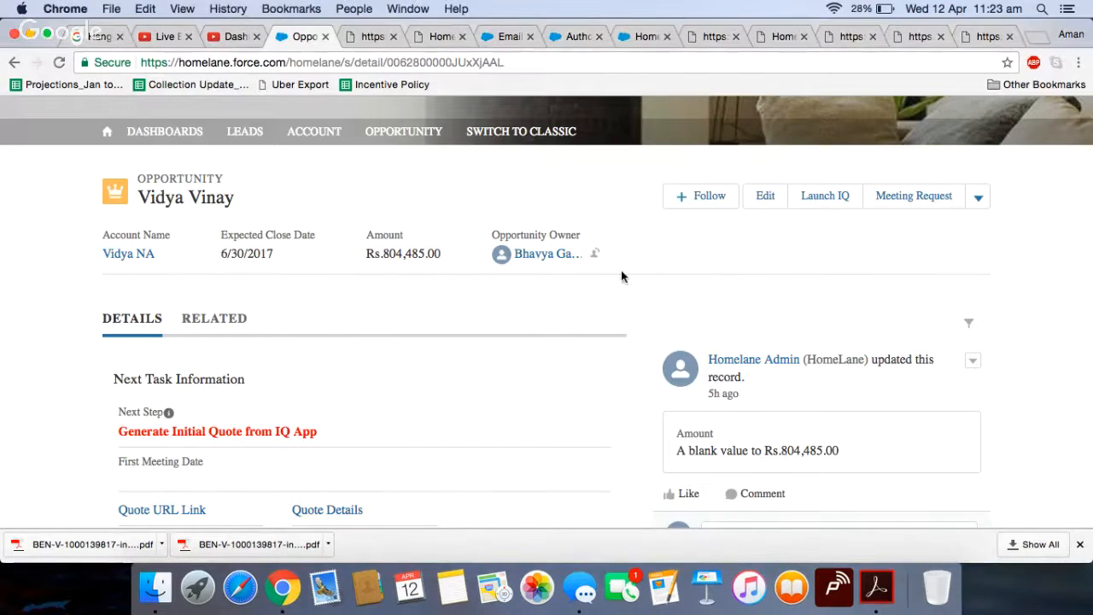
pyautogui.scroll(-3, 658, 313)
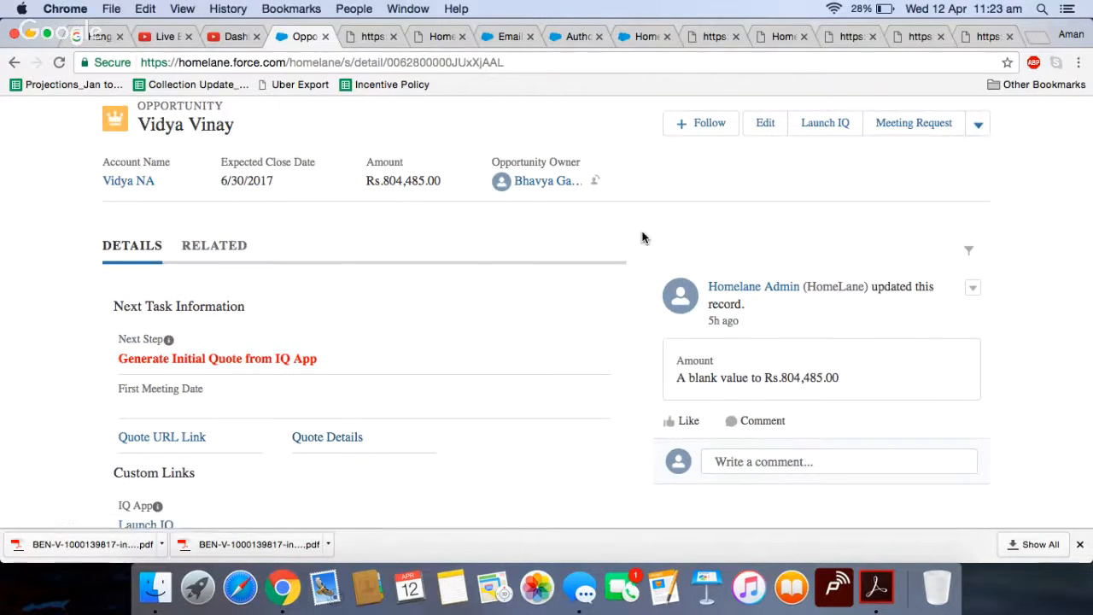
pyautogui.scroll(1, 642, 237)
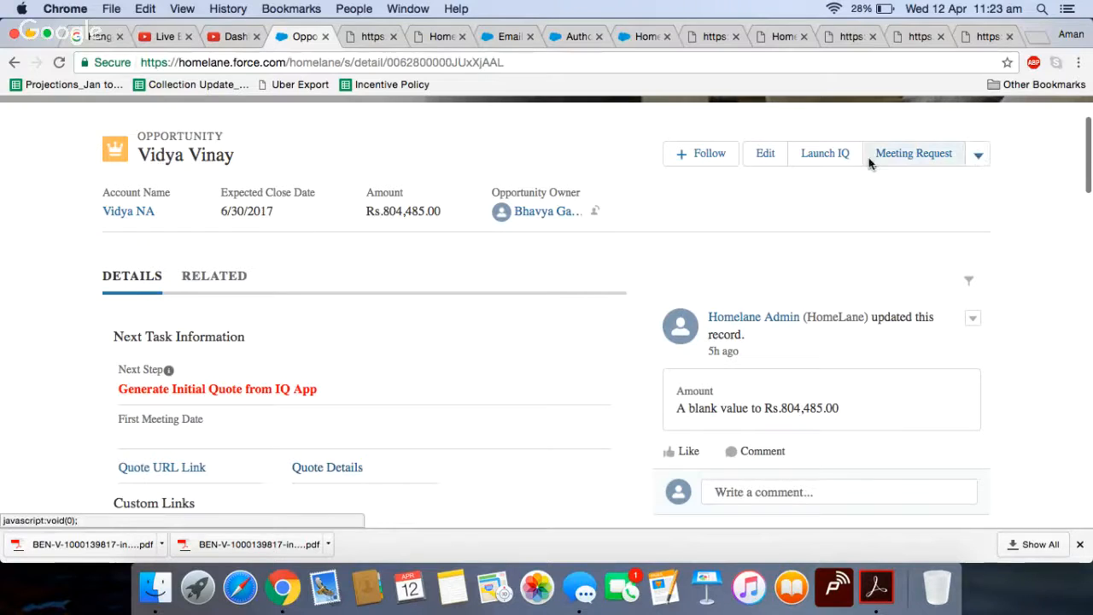
pyautogui.click(978, 154)
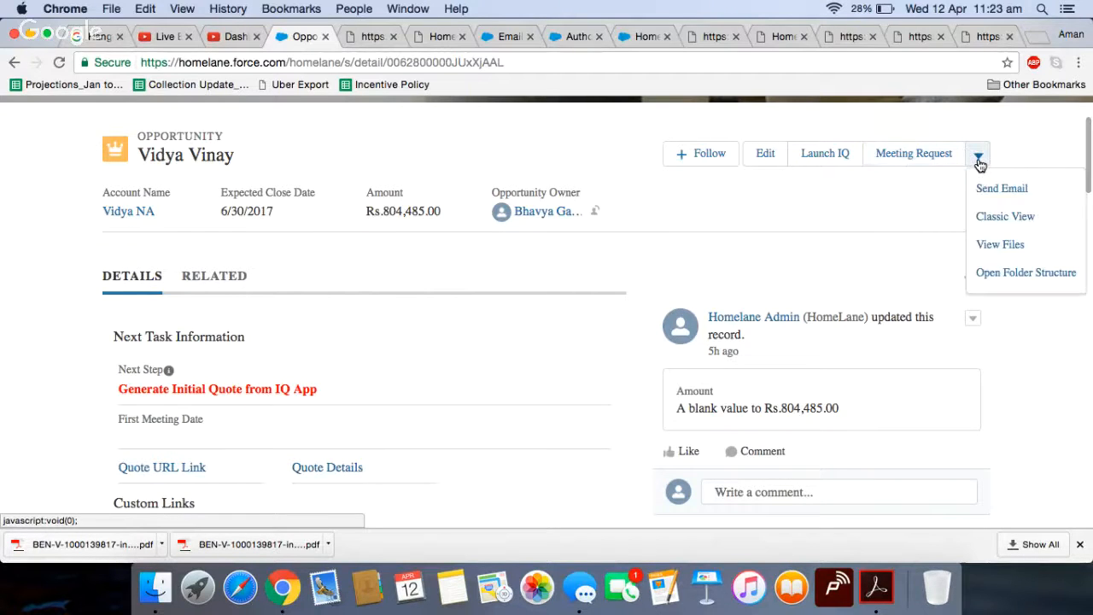
pyautogui.click(990, 194)
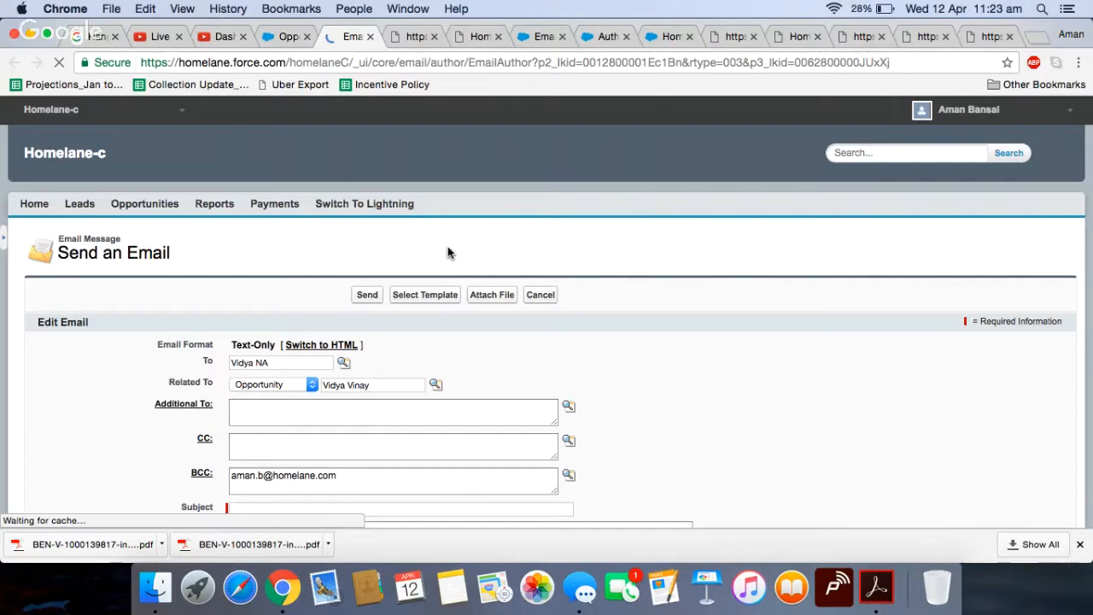
# - Apply the Quote Confirmation Email template from the File Attachment folder to the email
pyautogui.scroll(-1, 365, 371)
pyautogui.click(425, 241)
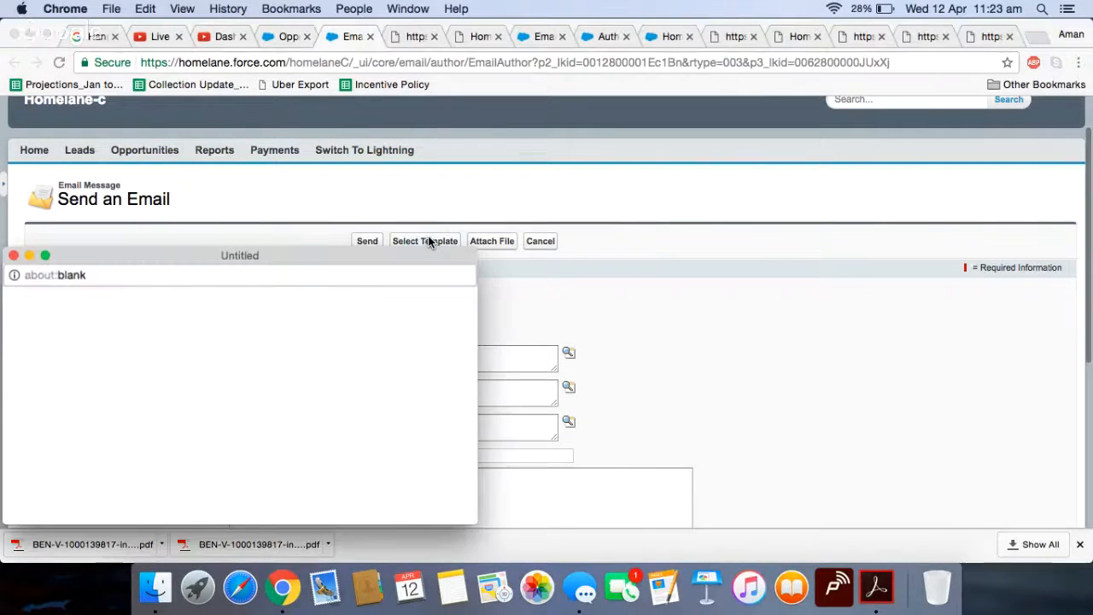
pyautogui.scroll(-1, 306, 376)
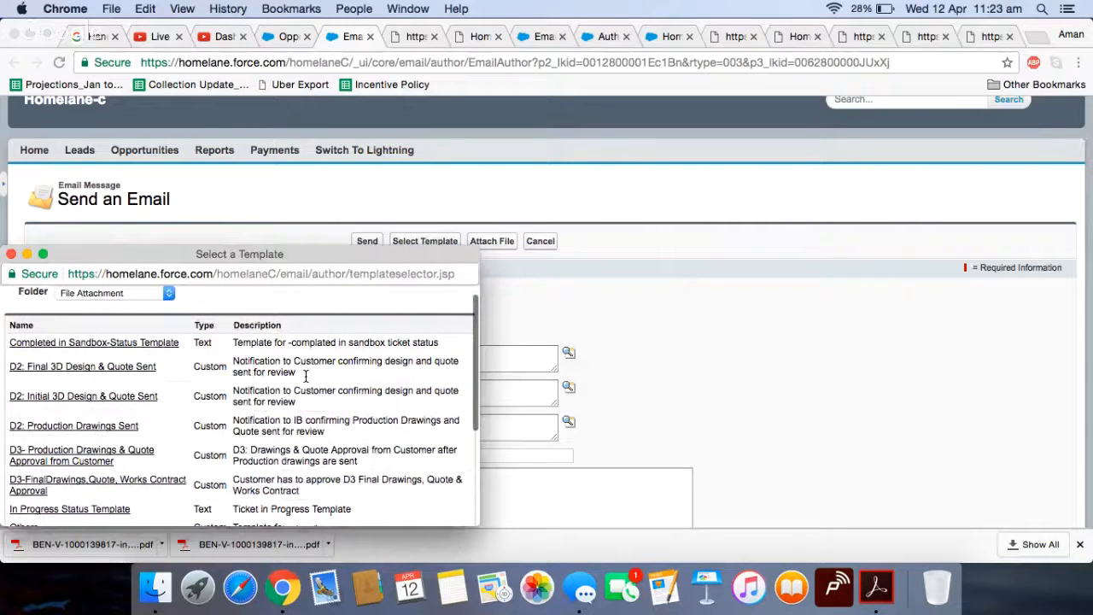
pyautogui.scroll(1, 282, 395)
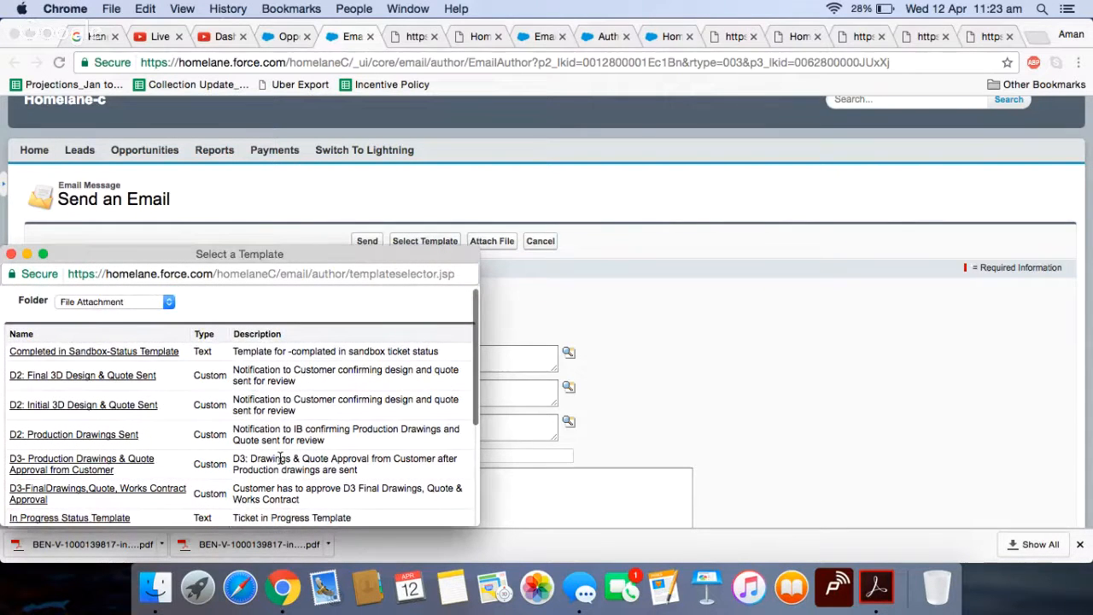
pyautogui.scroll(-4, 282, 453)
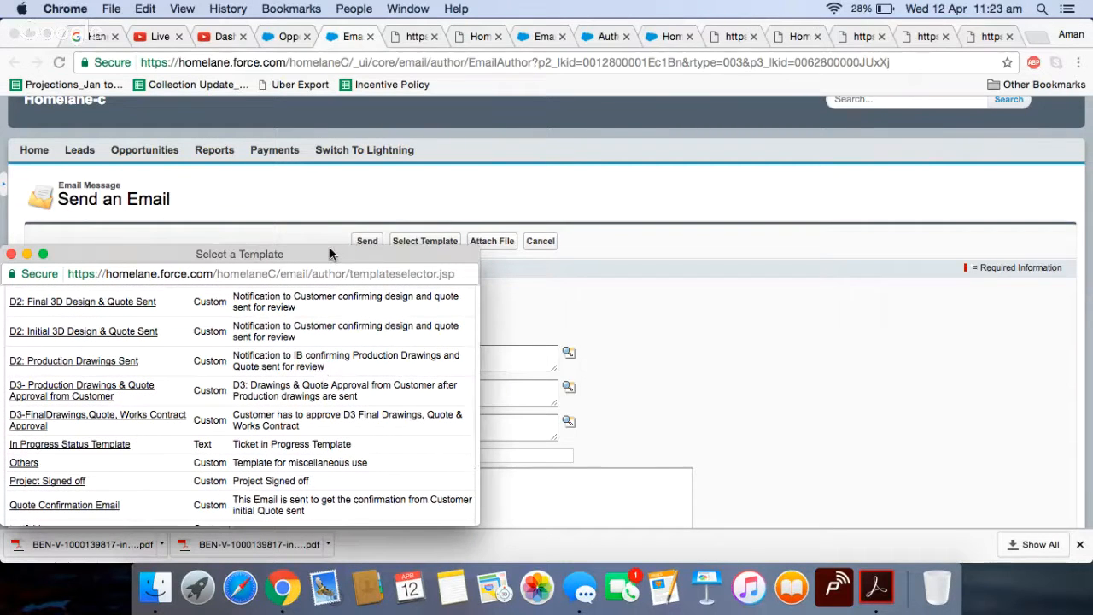
pyautogui.moveTo(334, 256); pyautogui.dragTo(435, 201)
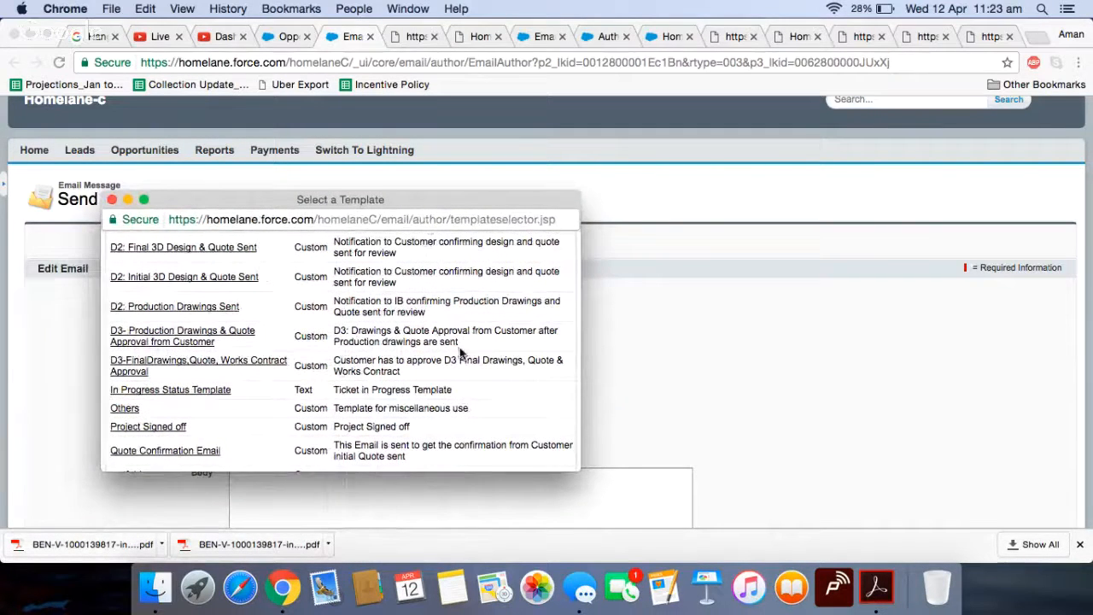
pyautogui.scroll(-2, 449, 329)
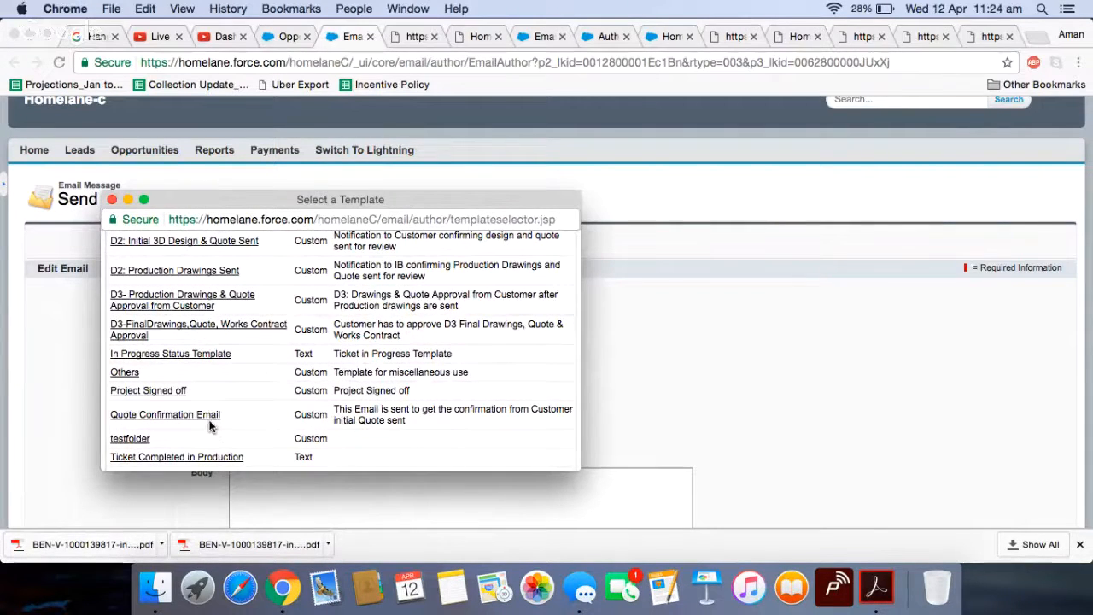
pyautogui.click(154, 417)
# - Examine the templated email's body text, its accept, revise and view quote links, and its recipient, CC, BCC and subject fields
pyautogui.scroll(-4, 278, 425)
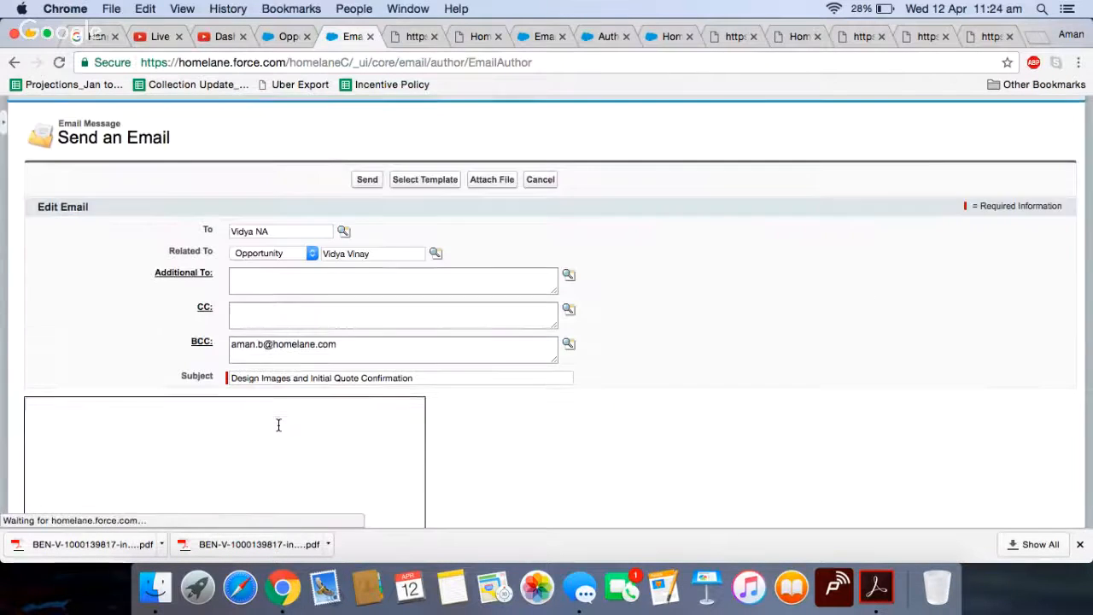
pyautogui.scroll(-10, 277, 427)
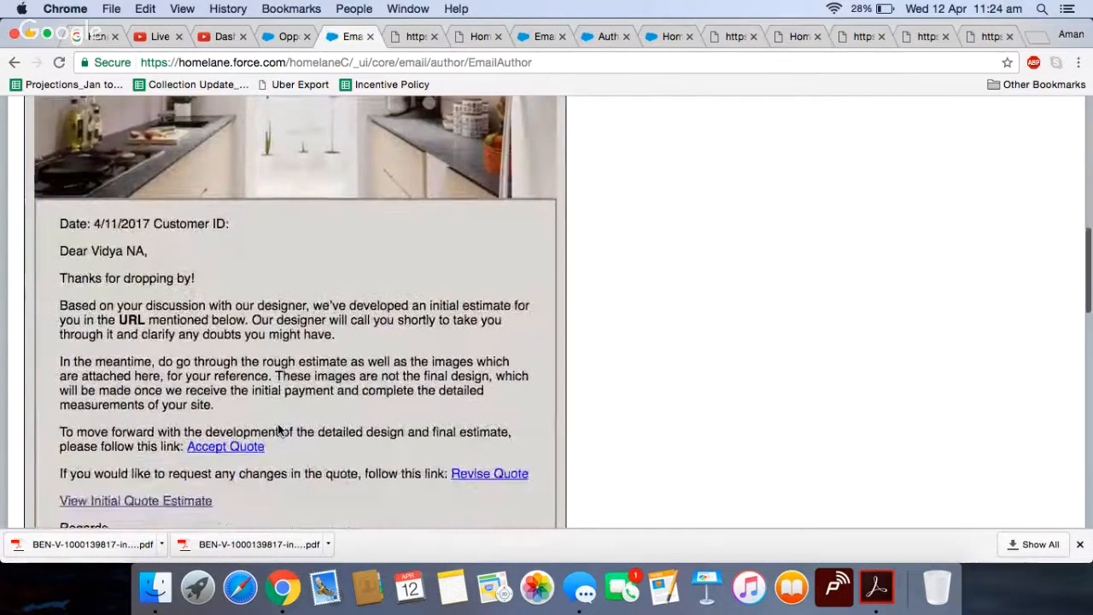
pyautogui.scroll(-2, 278, 431)
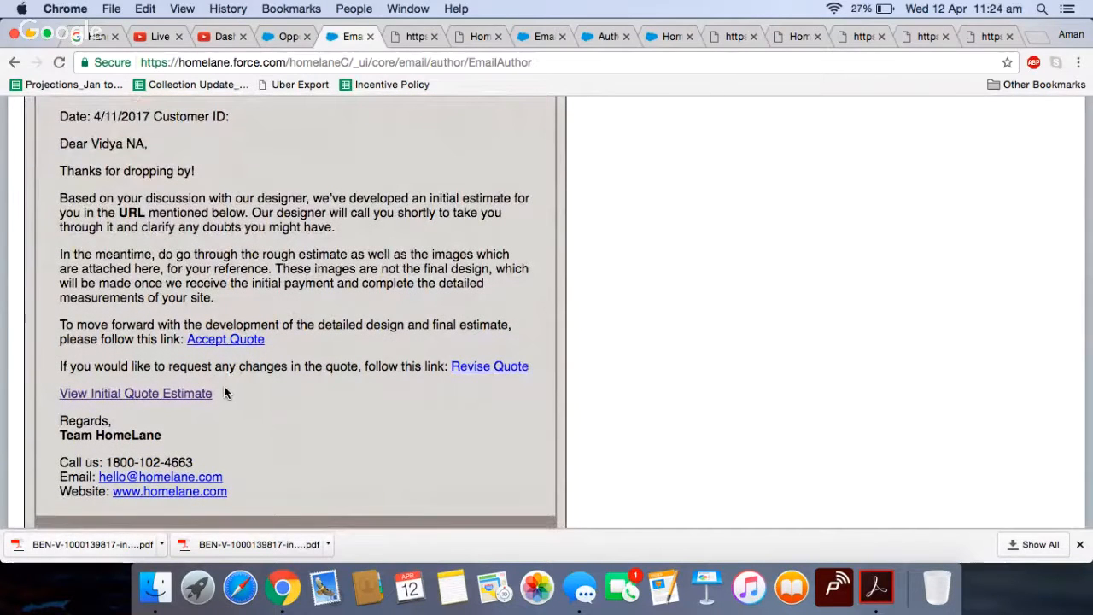
pyautogui.scroll(-1, 182, 398)
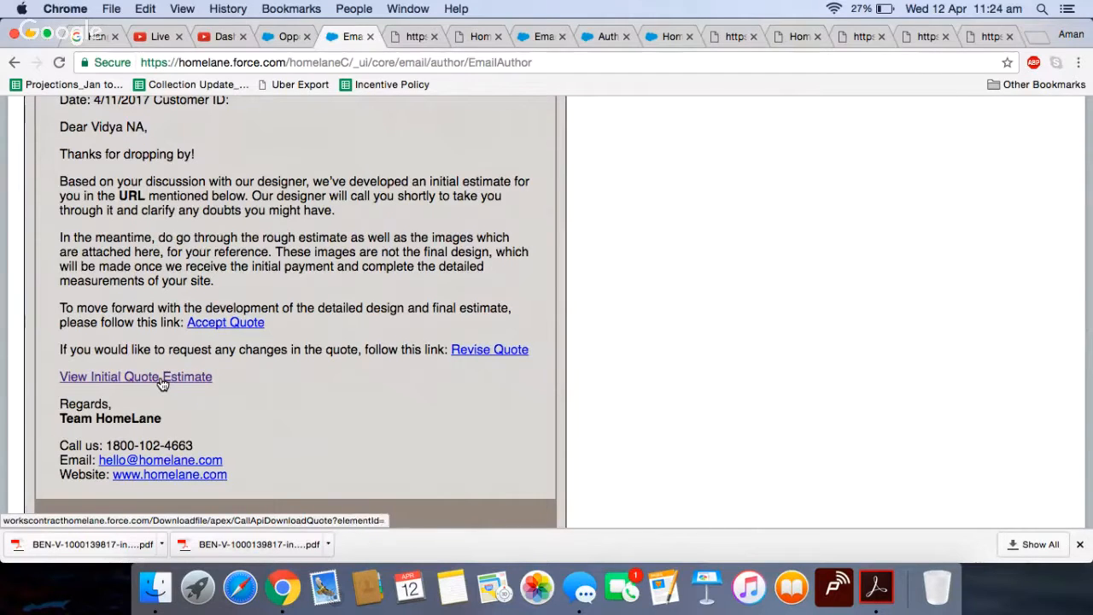
pyautogui.scroll(2, 192, 325)
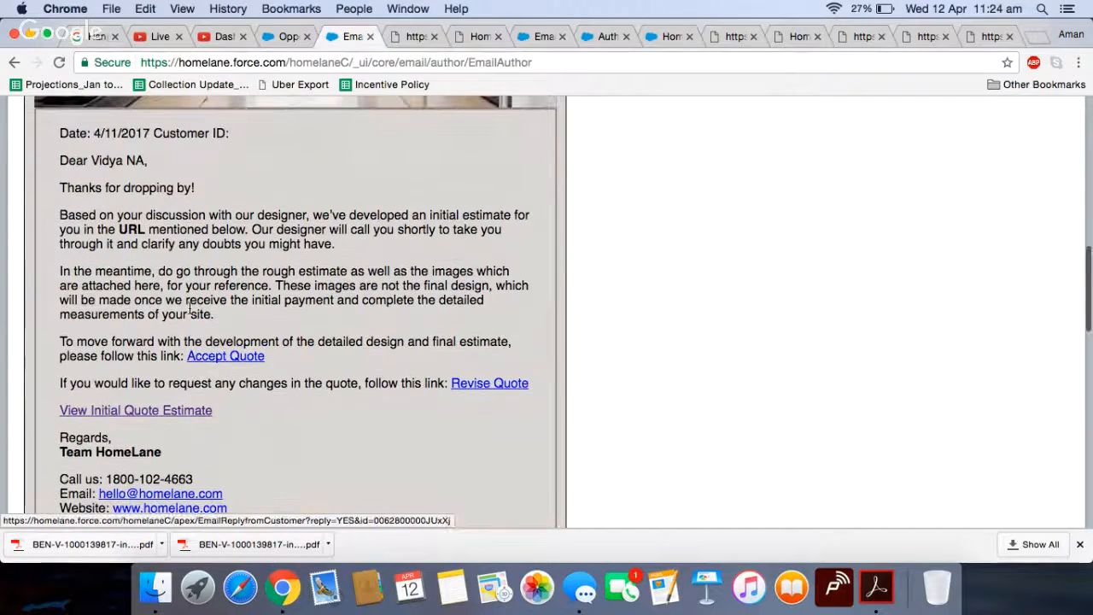
pyautogui.scroll(1, 120, 230)
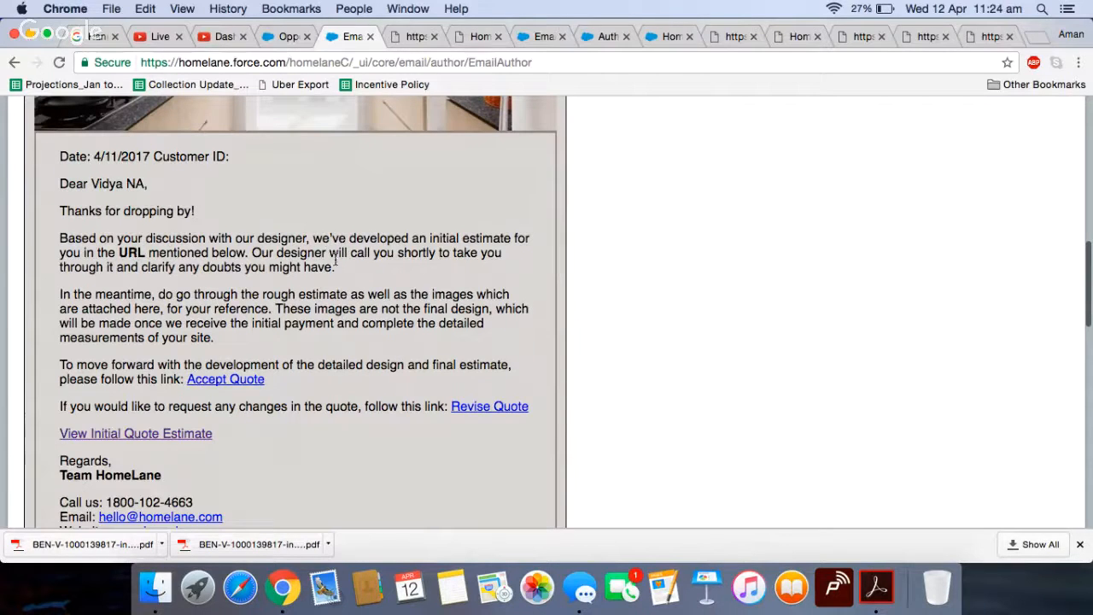
pyautogui.scroll(-1, 219, 304)
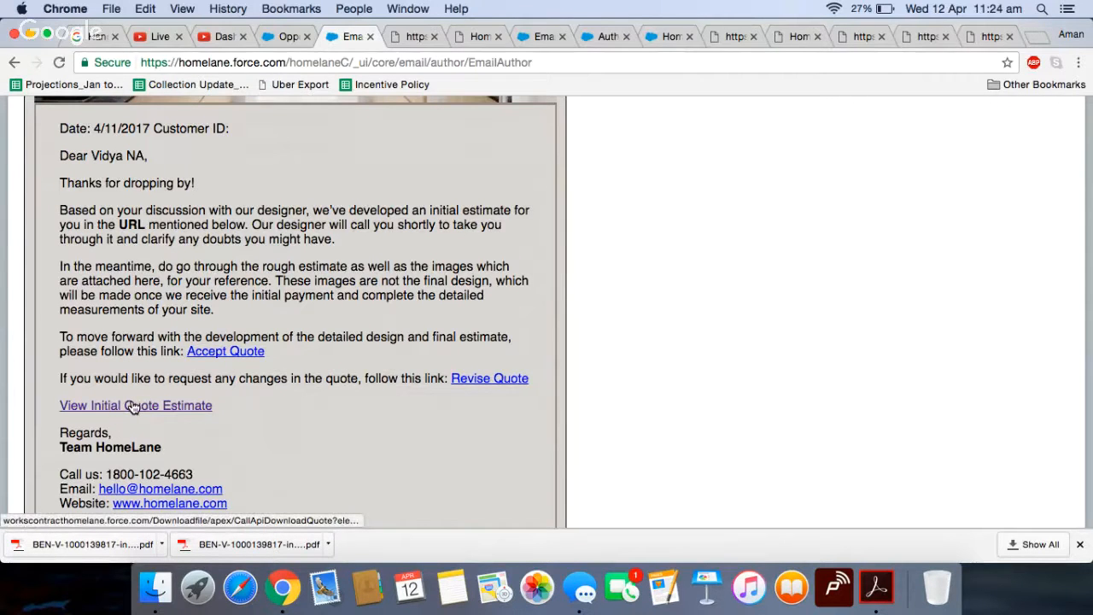
pyautogui.scroll(10, 133, 405)
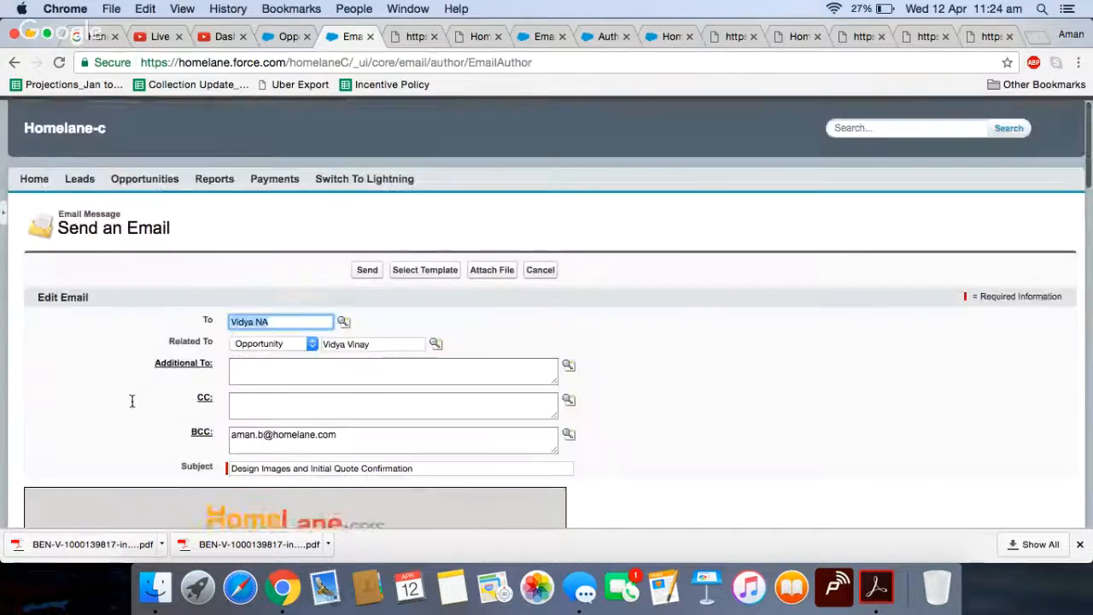
pyautogui.scroll(-1, 138, 393)
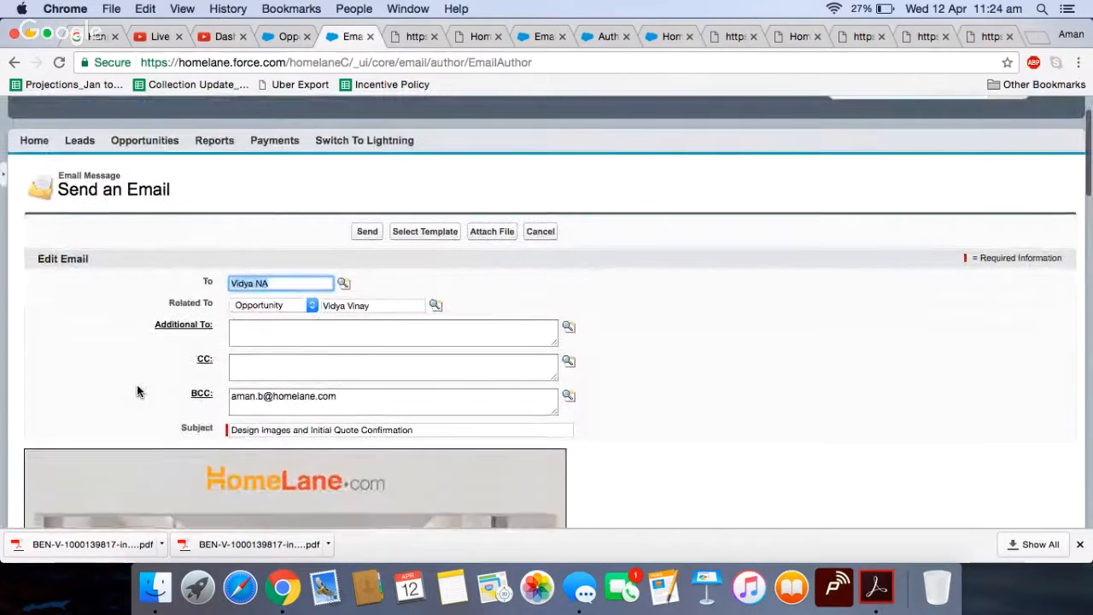
pyautogui.click(253, 363)
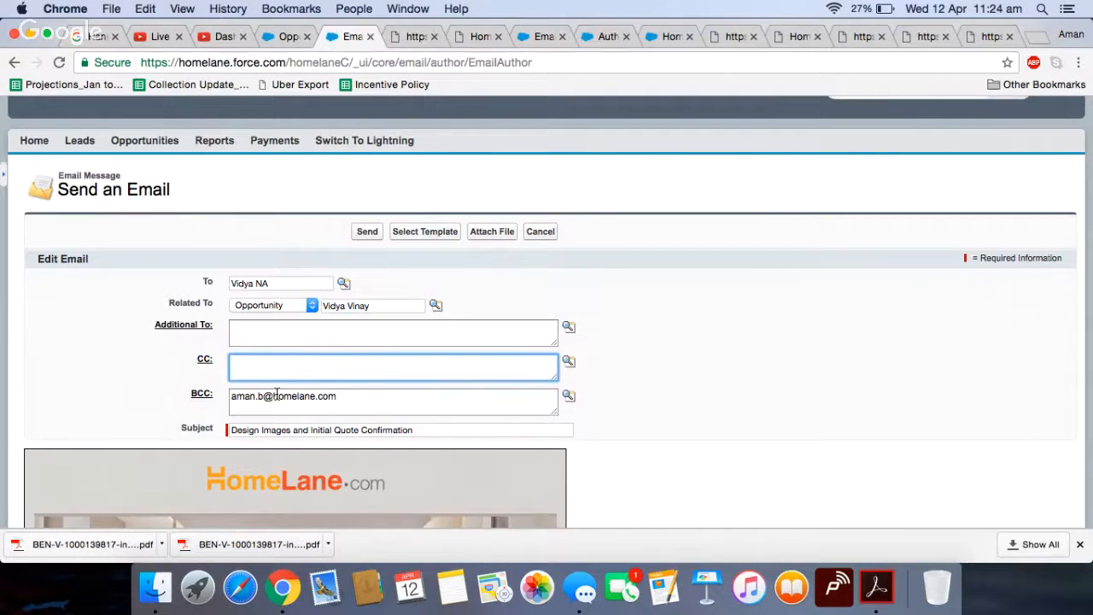
pyautogui.scroll(-15, 405, 431)
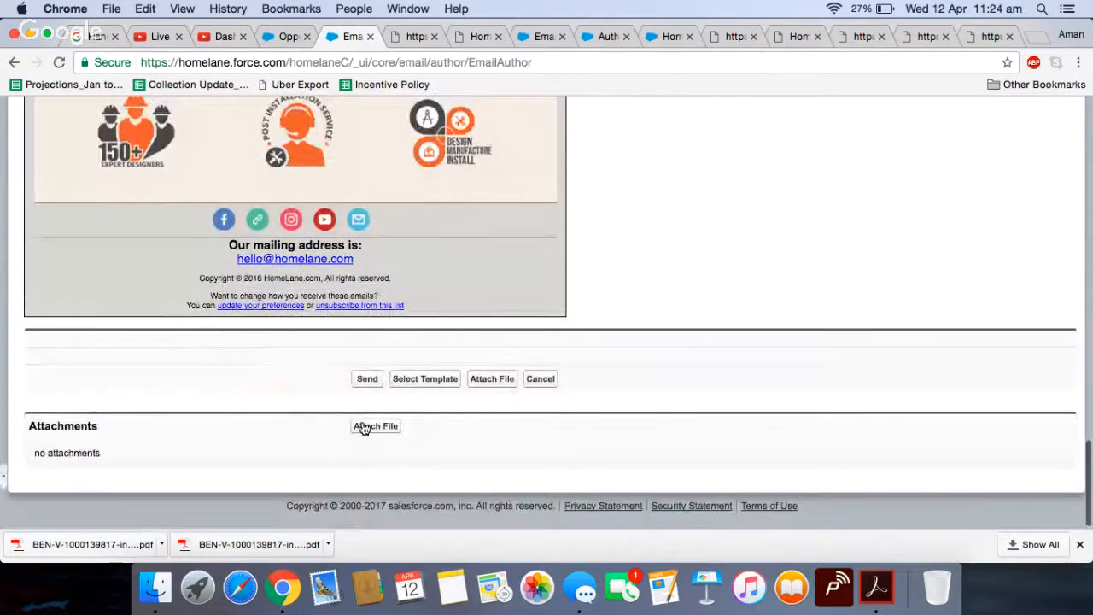
pyautogui.click(369, 426)
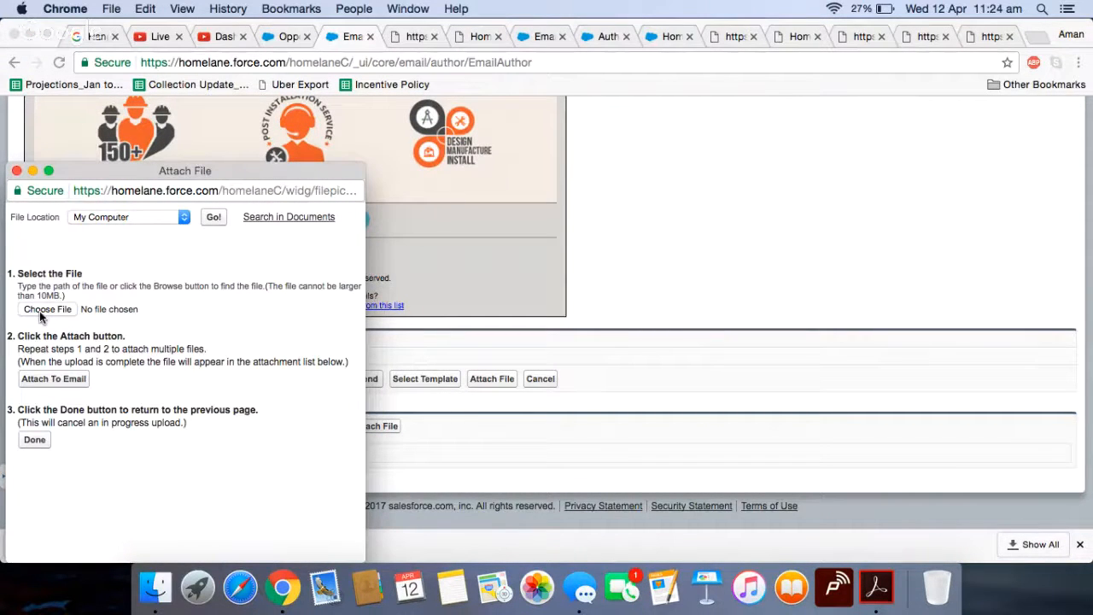
pyautogui.click(41, 312)
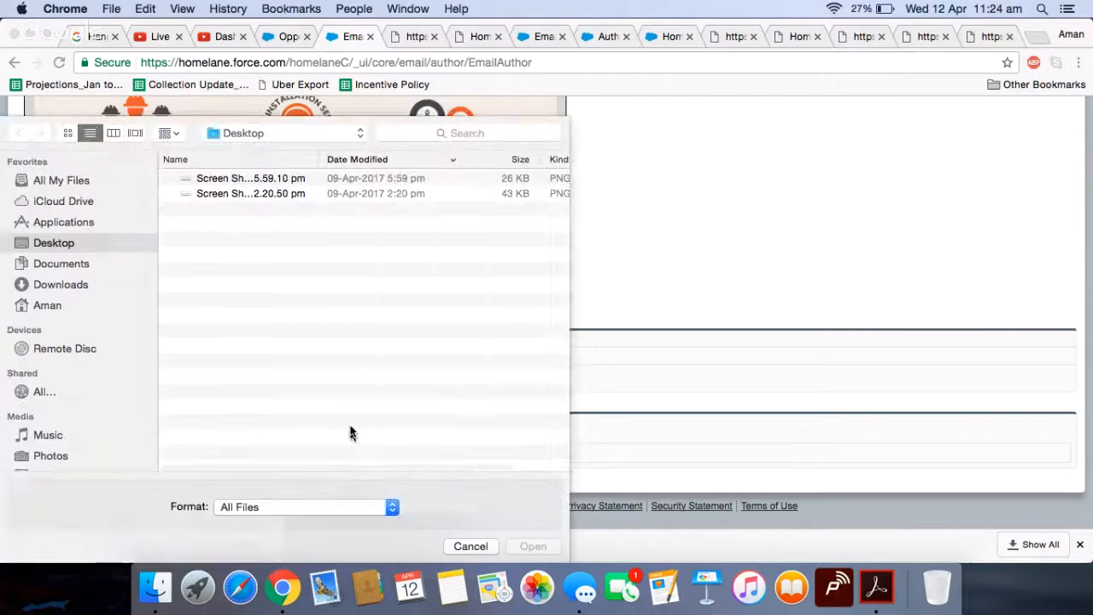
pyautogui.click(654, 321)
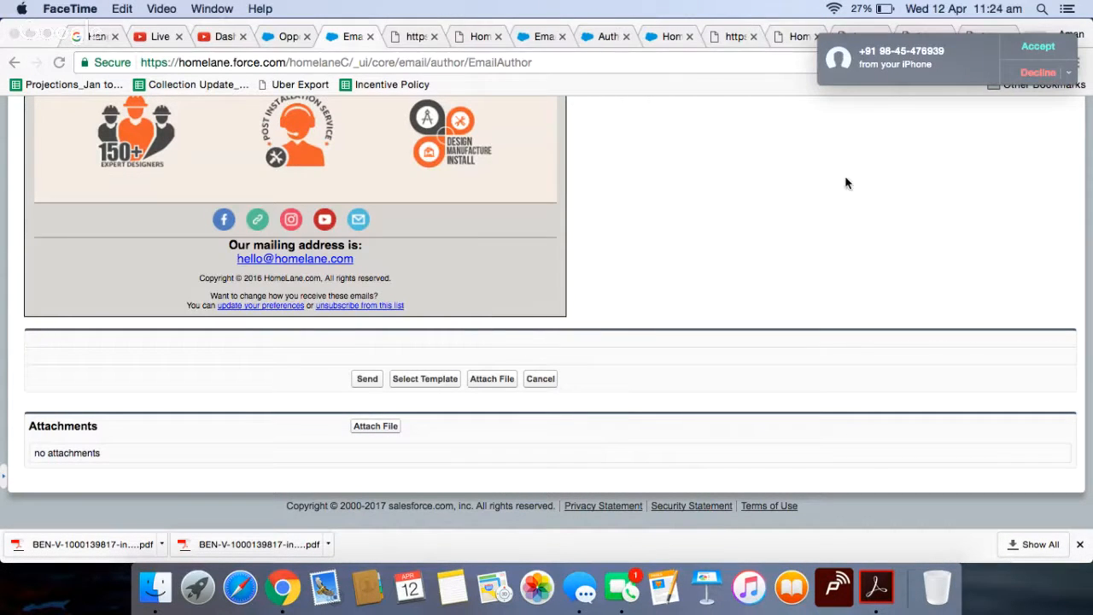
pyautogui.click(1030, 72)
pyautogui.scroll(5, 641, 375)
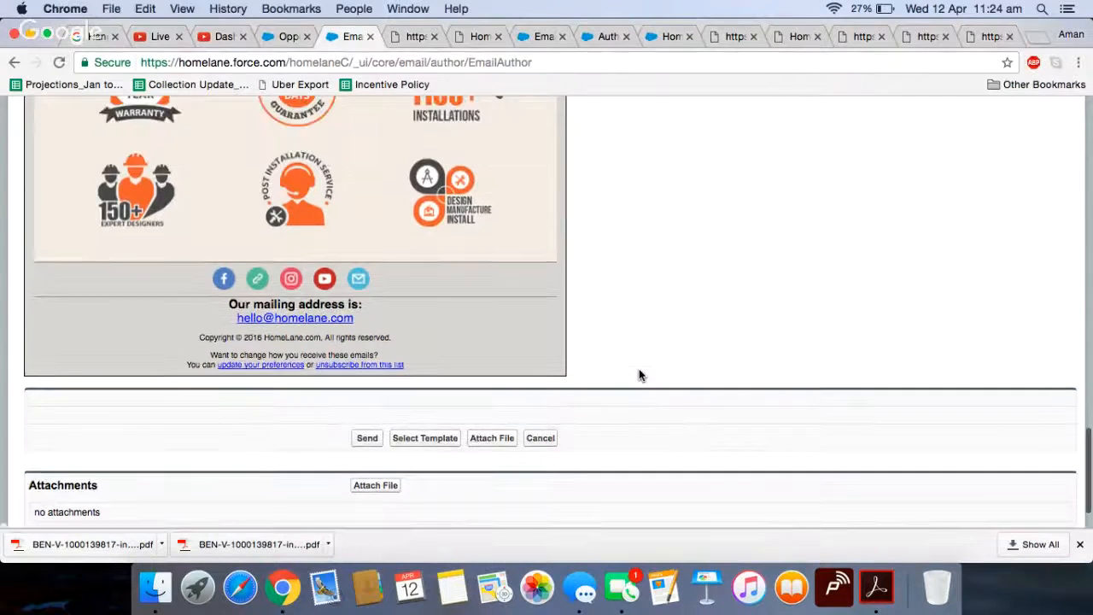
# - Compare the opportunity's Quote URL Link with the View Initial Quote Estimate link in the templated email, checking the email's header fields too
pyautogui.scroll(10, 641, 376)
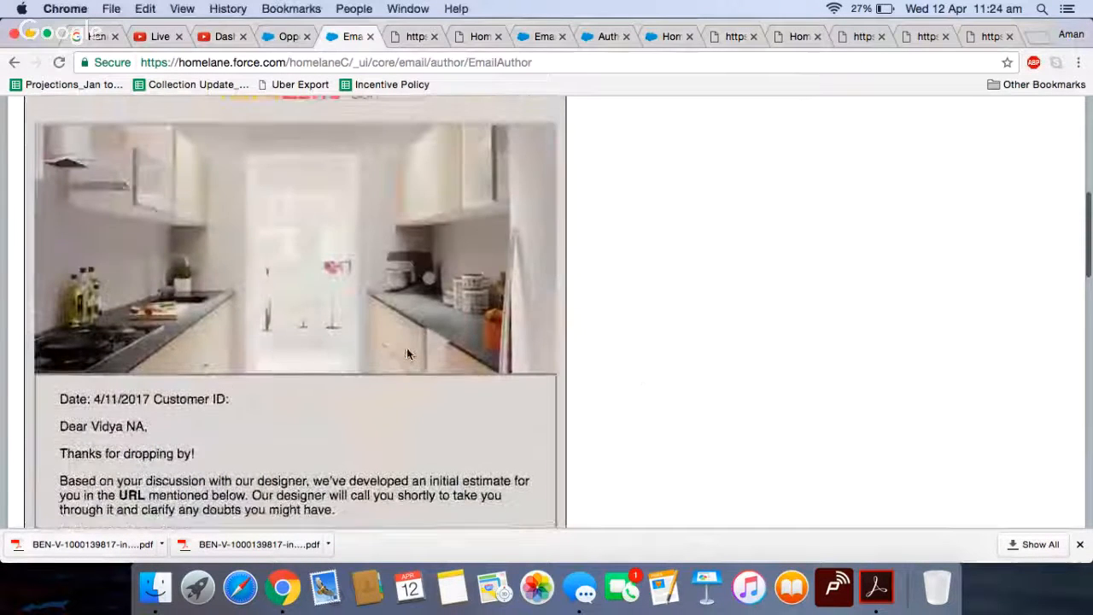
pyautogui.scroll(3, 407, 353)
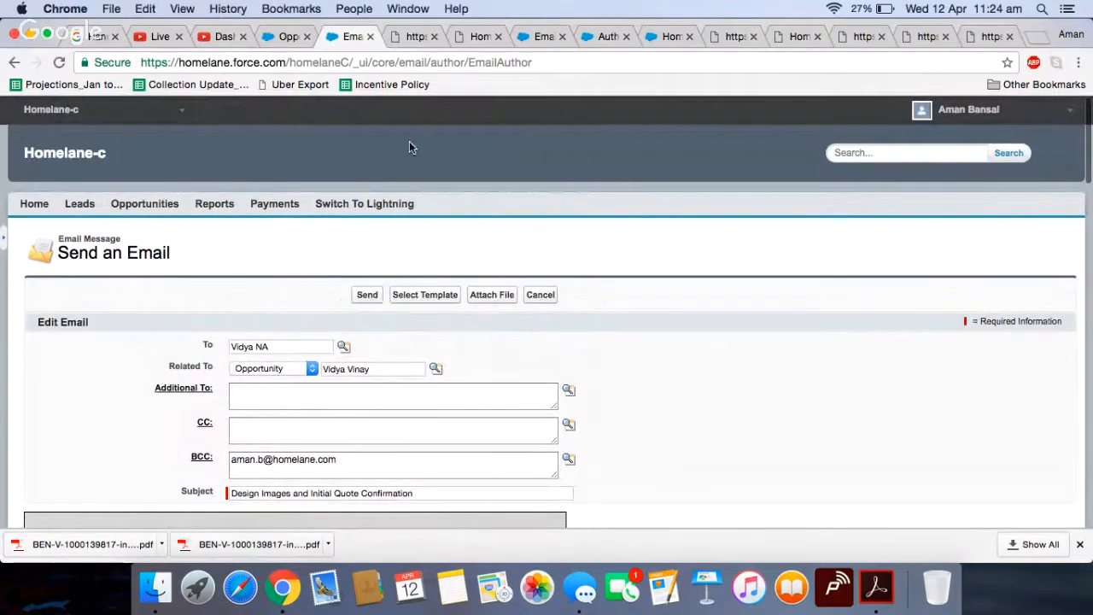
pyautogui.click(282, 38)
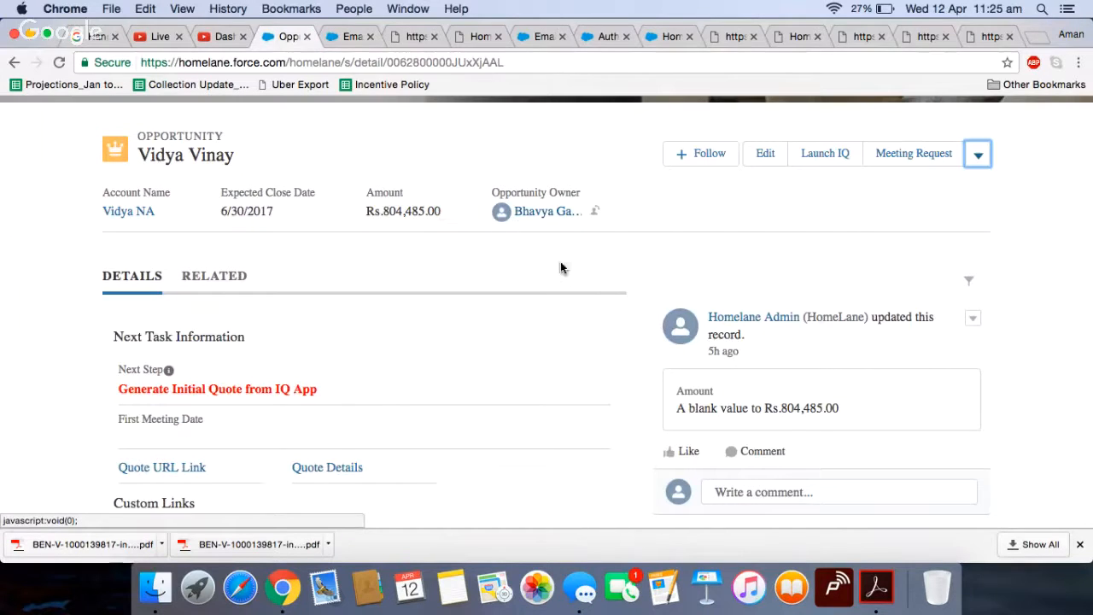
pyautogui.scroll(-2, 454, 380)
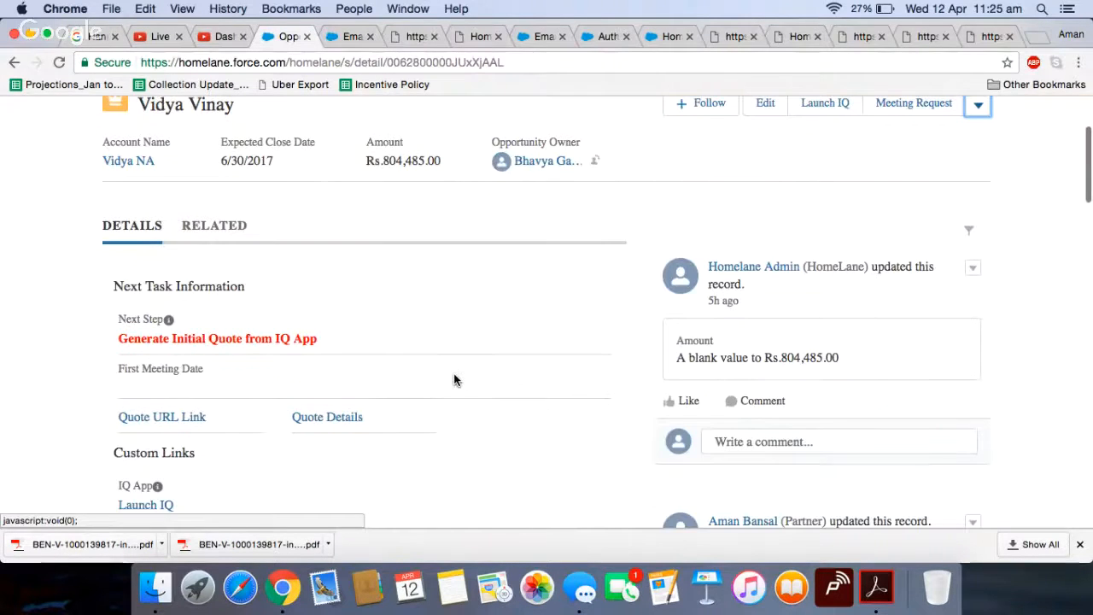
pyautogui.click(179, 422)
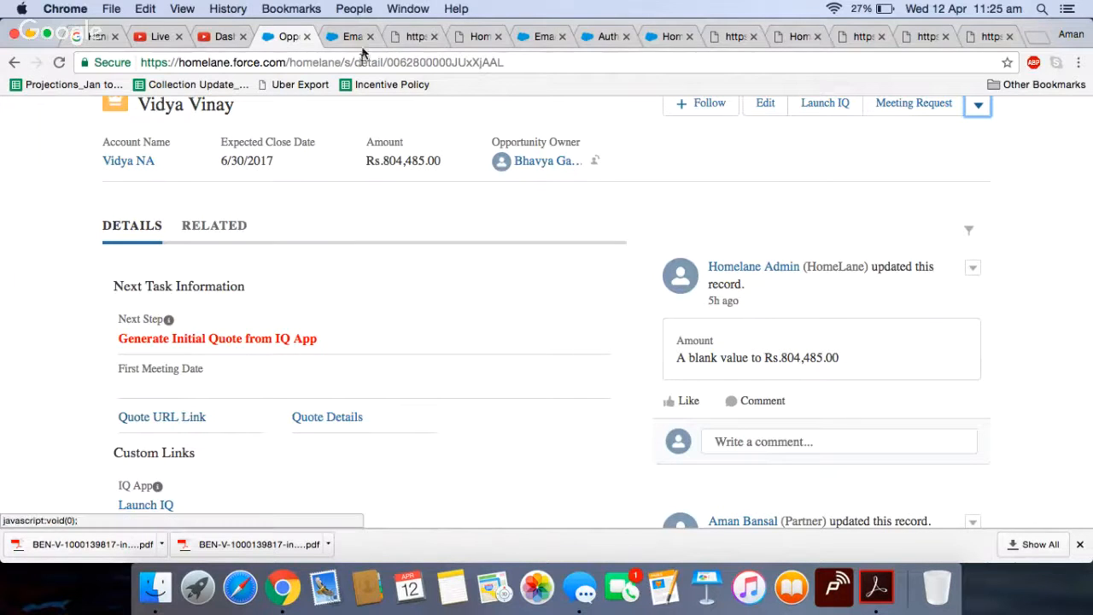
pyautogui.scroll(-5, 325, 337)
pyautogui.scroll(-6, 325, 338)
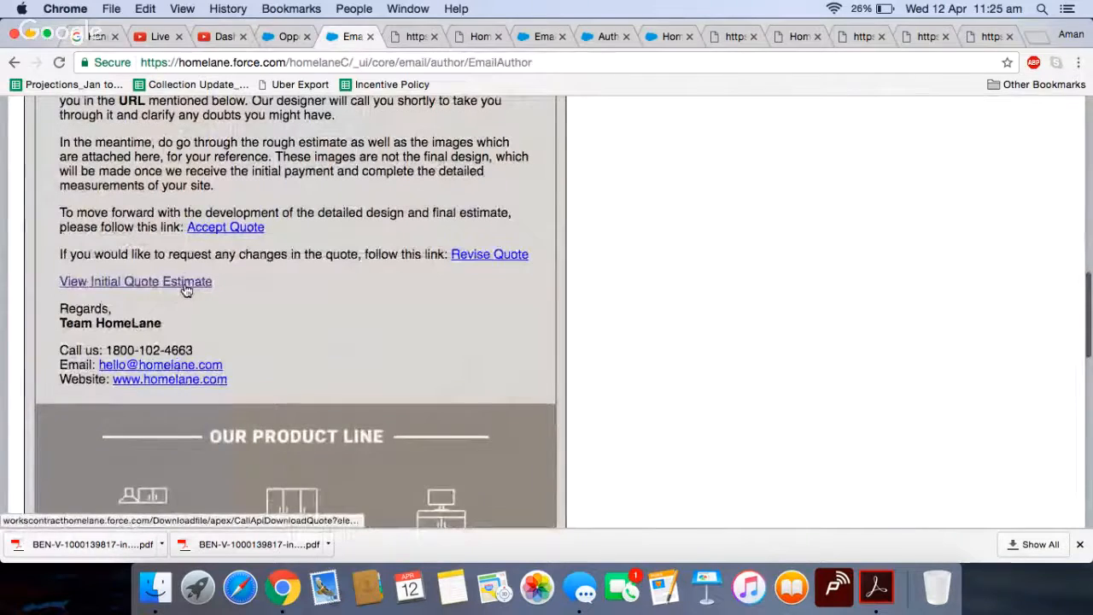
pyautogui.scroll(3, 181, 286)
# - Try to open the quote through the Quote URL Link on the customer's opportunity record, accepting the external redirect
pyautogui.click(288, 36)
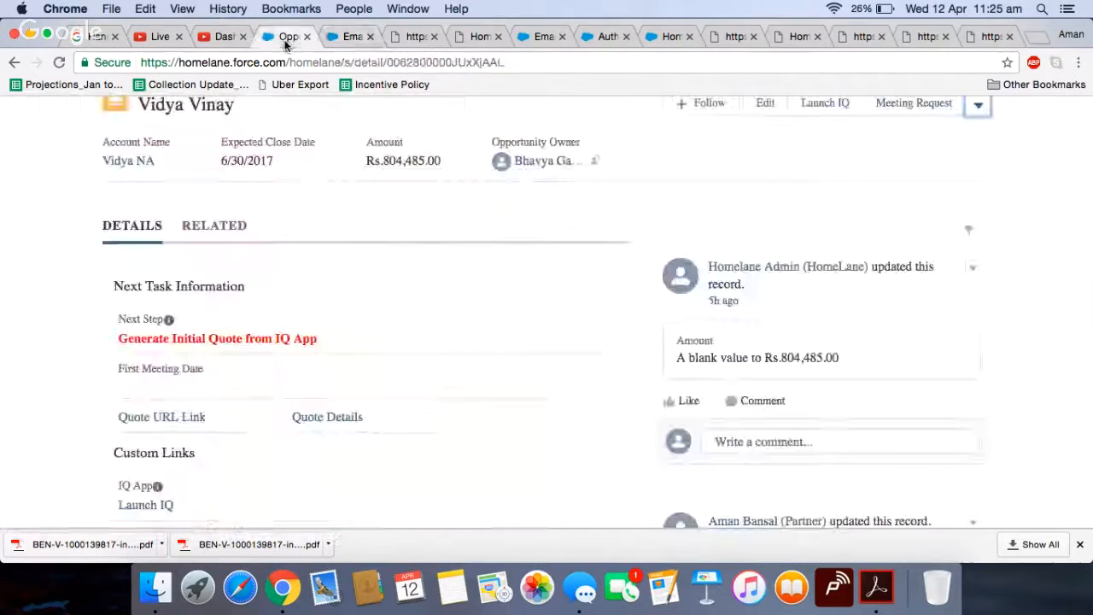
pyautogui.scroll(3, 444, 262)
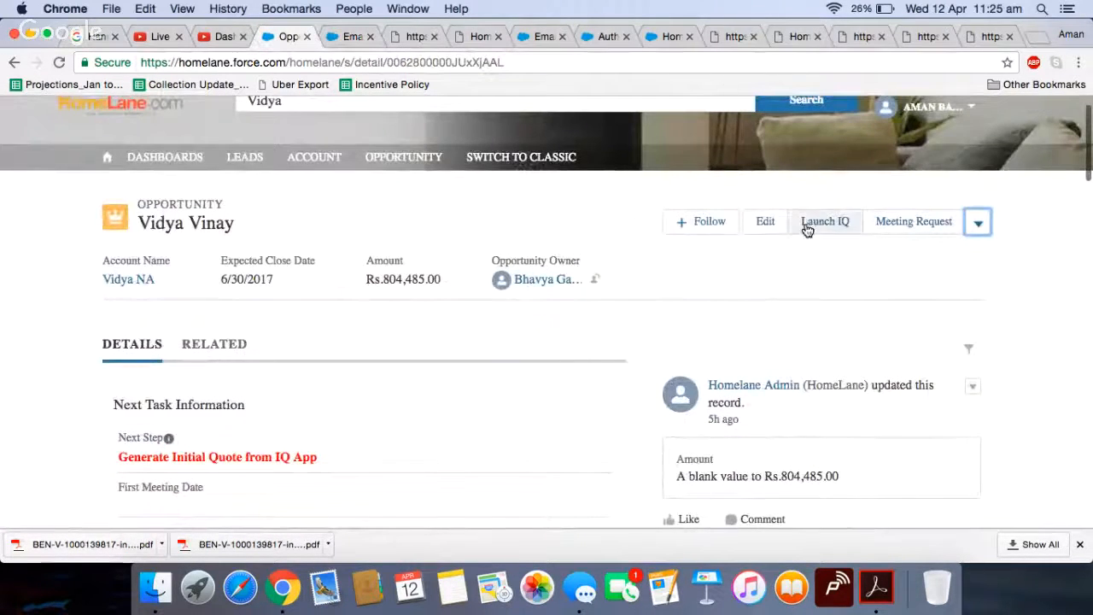
pyautogui.scroll(-5, 302, 288)
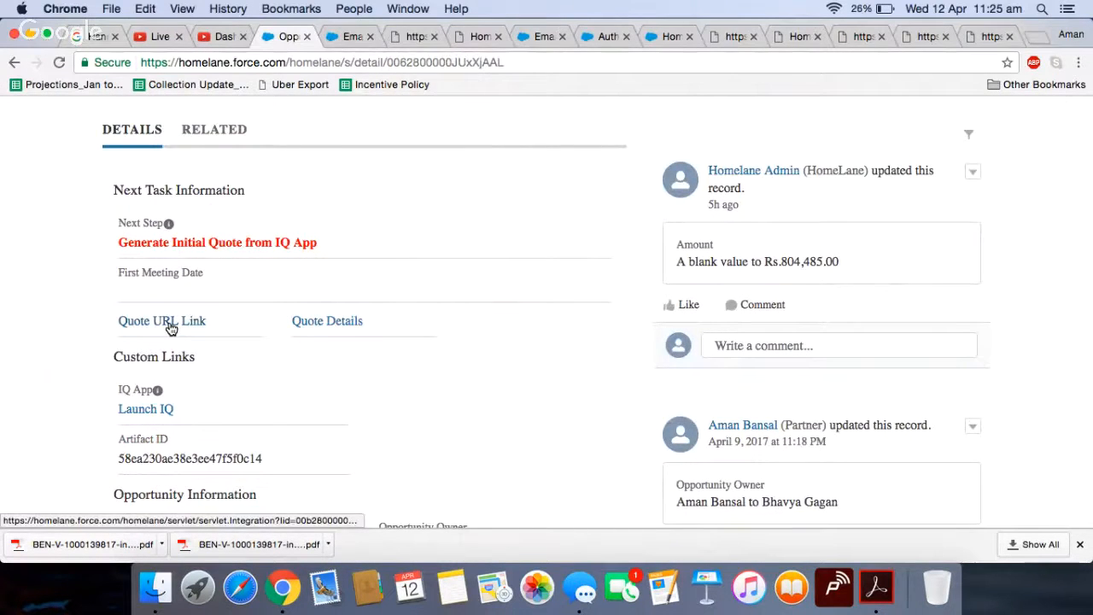
pyautogui.click(169, 324)
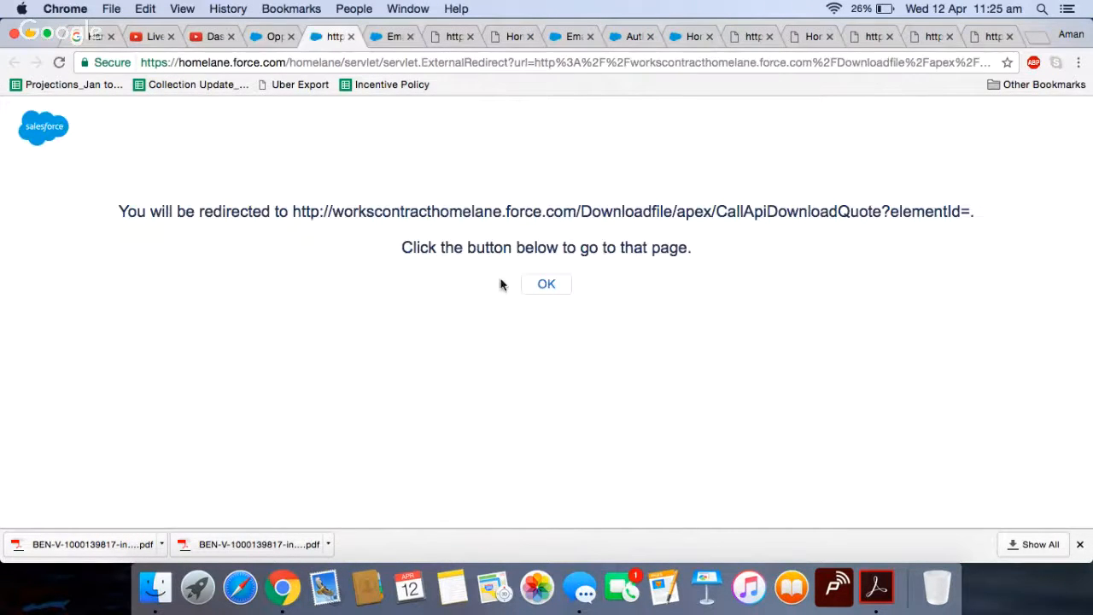
pyautogui.click(545, 285)
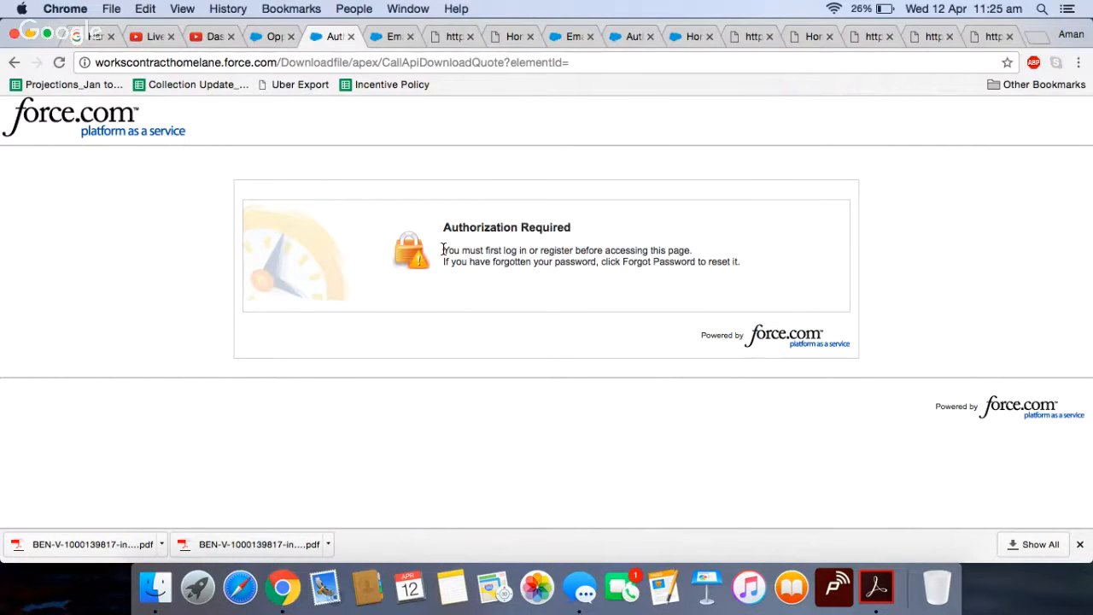
# - Return to the customer's opportunity record and open a new Send Email form from it
pyautogui.click(270, 36)
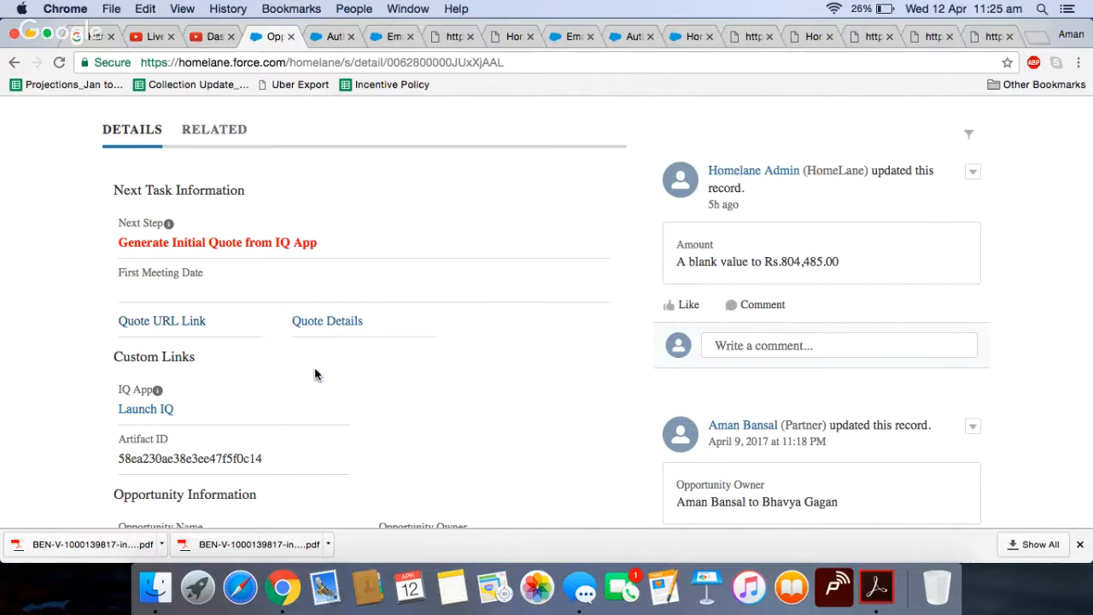
pyautogui.scroll(5, 314, 376)
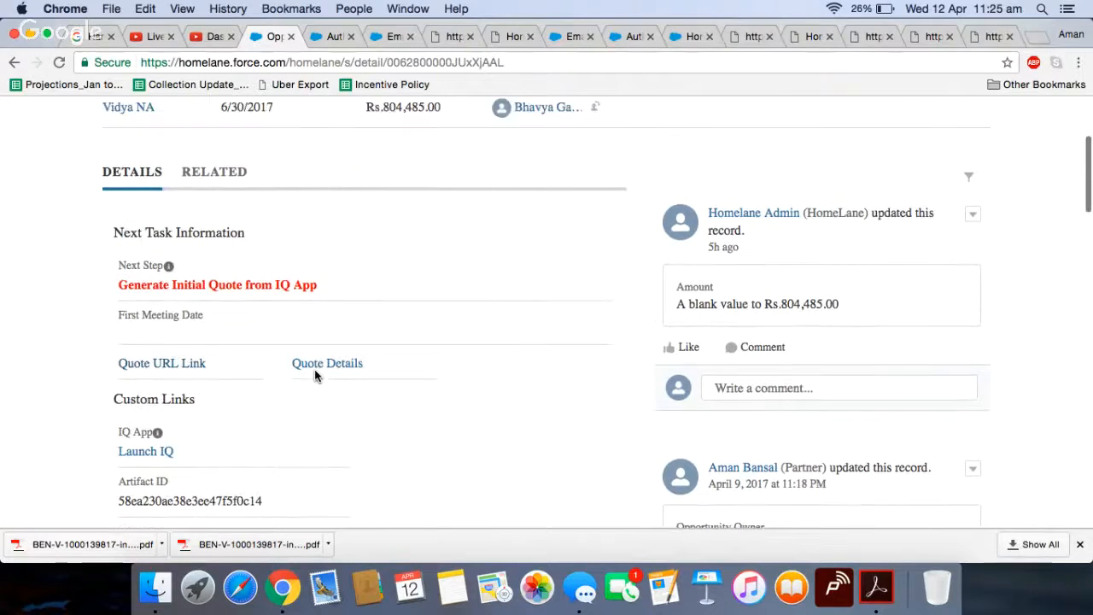
pyautogui.scroll(1, 315, 375)
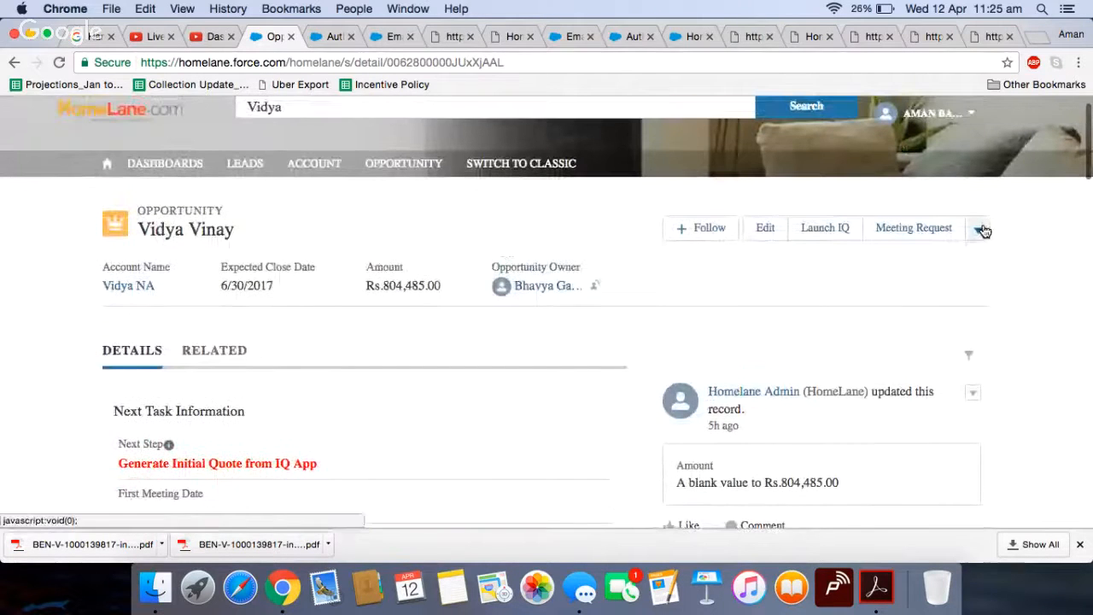
pyautogui.click(979, 228)
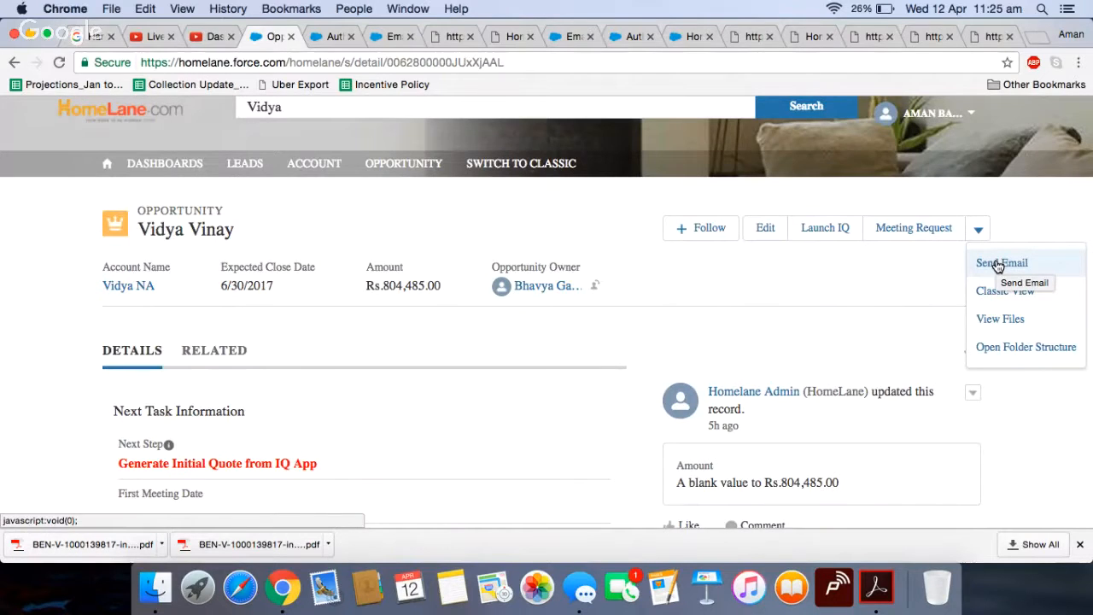
pyautogui.click(997, 266)
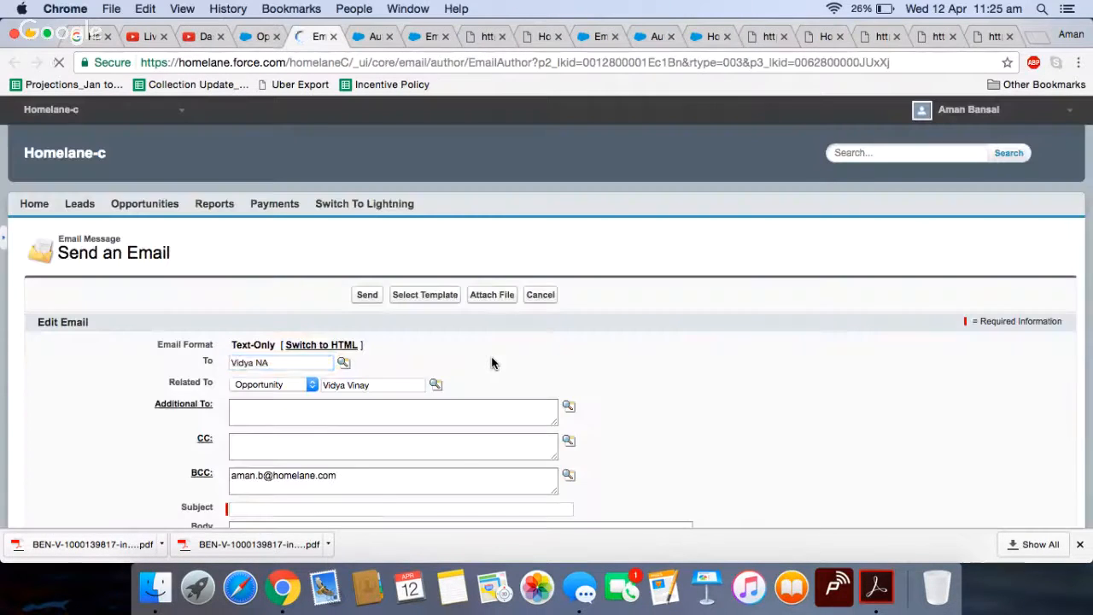
# - Examine the blank email form's recipient, BCC, subject and body fields and its attachments section
pyautogui.scroll(-5, 492, 363)
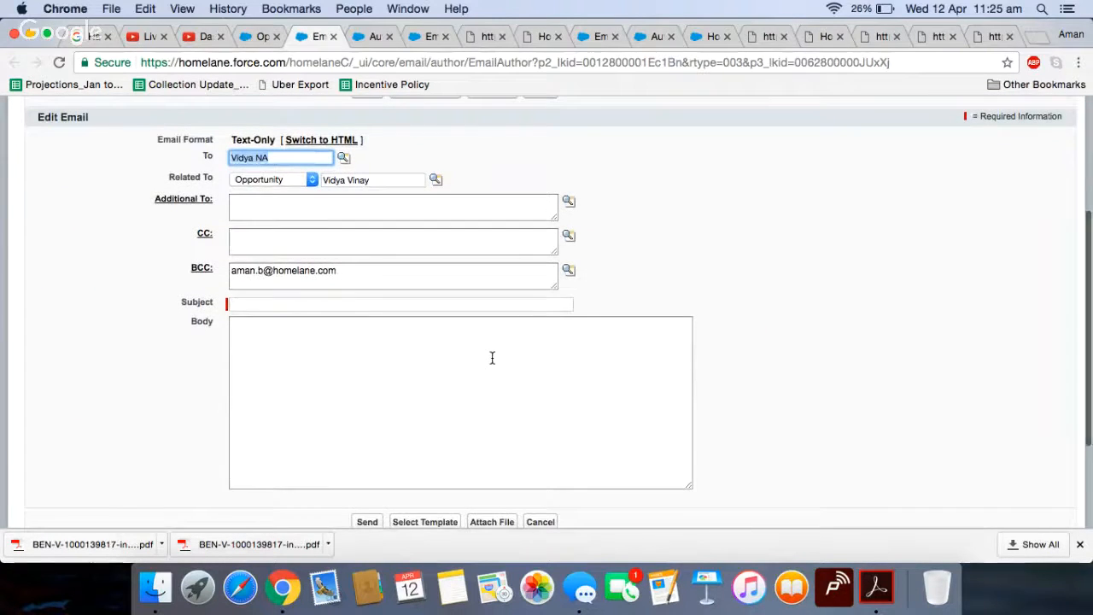
pyautogui.scroll(1, 493, 358)
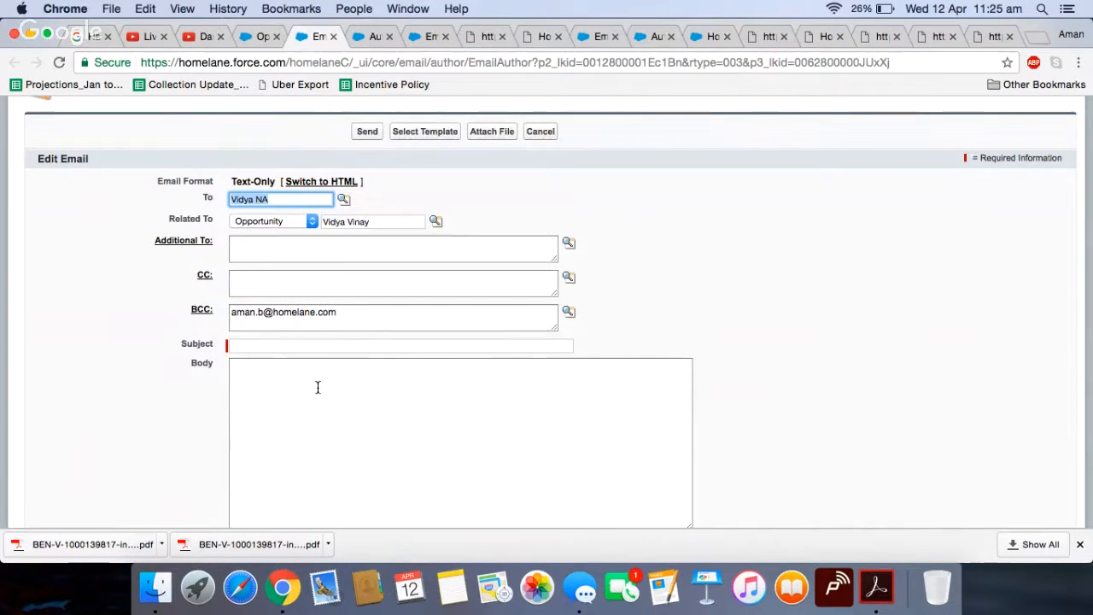
pyautogui.click(288, 406)
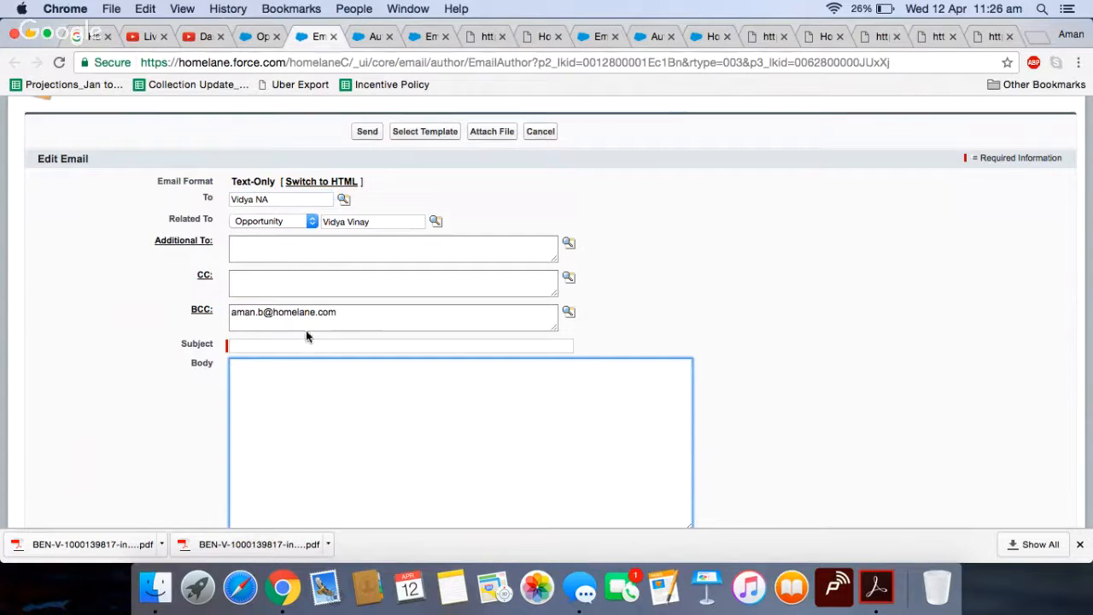
pyautogui.click(276, 346)
pyautogui.click(282, 385)
pyautogui.scroll(-5, 284, 389)
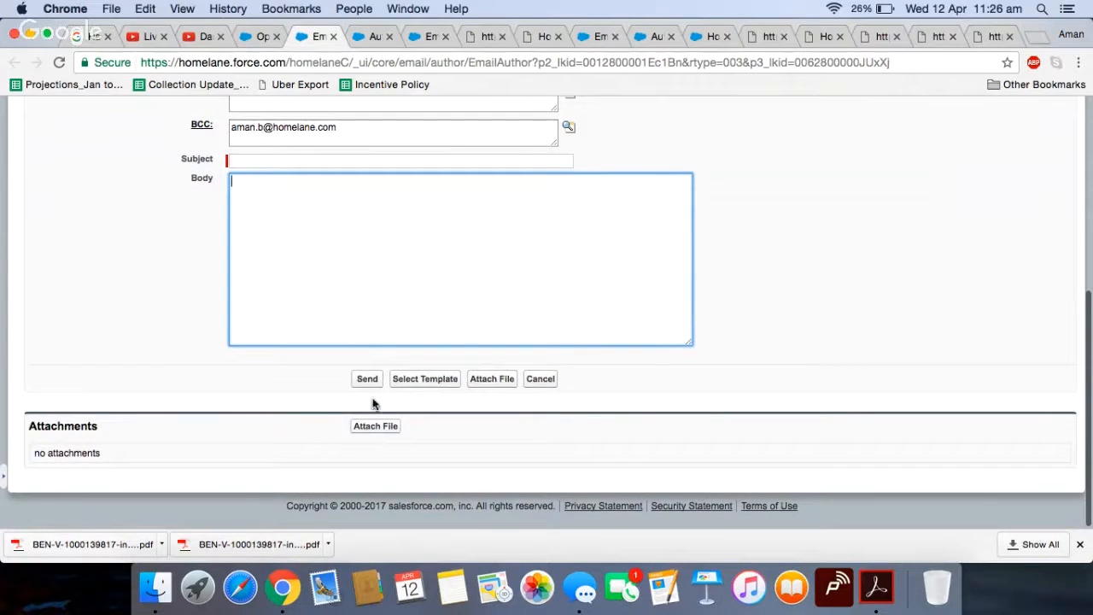
pyautogui.scroll(5, 373, 327)
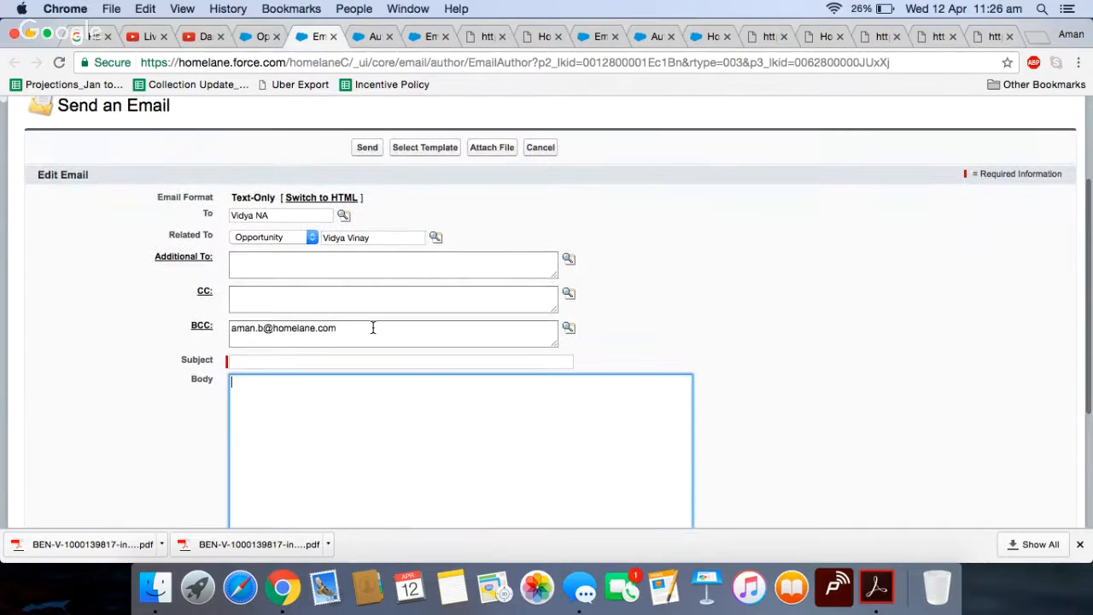
# - Review the email templates available in the File Attachment folder, leaving the template selector without applying one
pyautogui.click(419, 146)
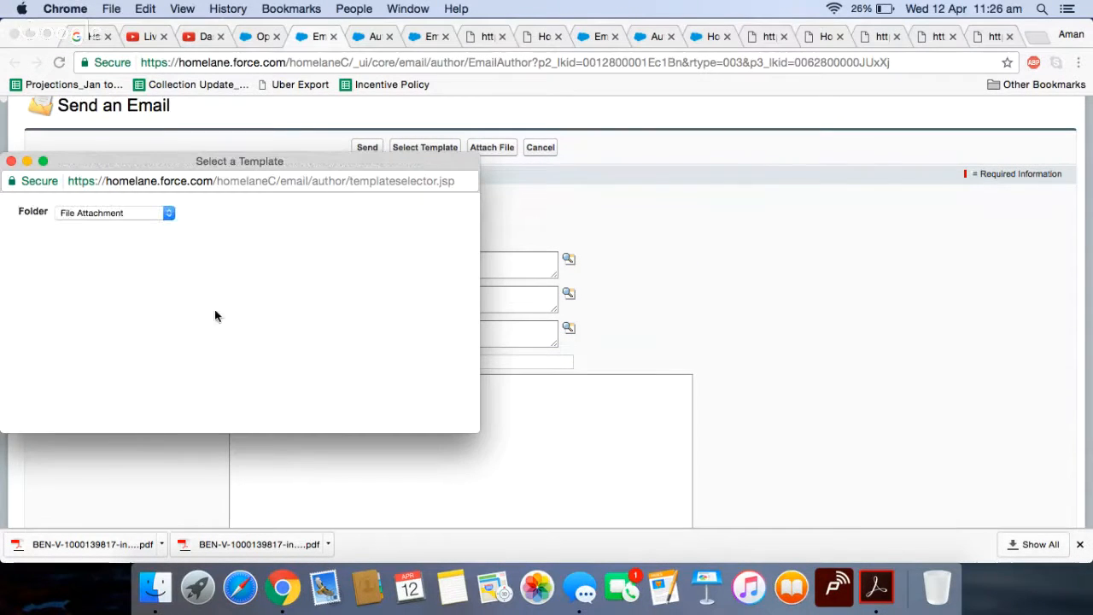
pyautogui.click(483, 334)
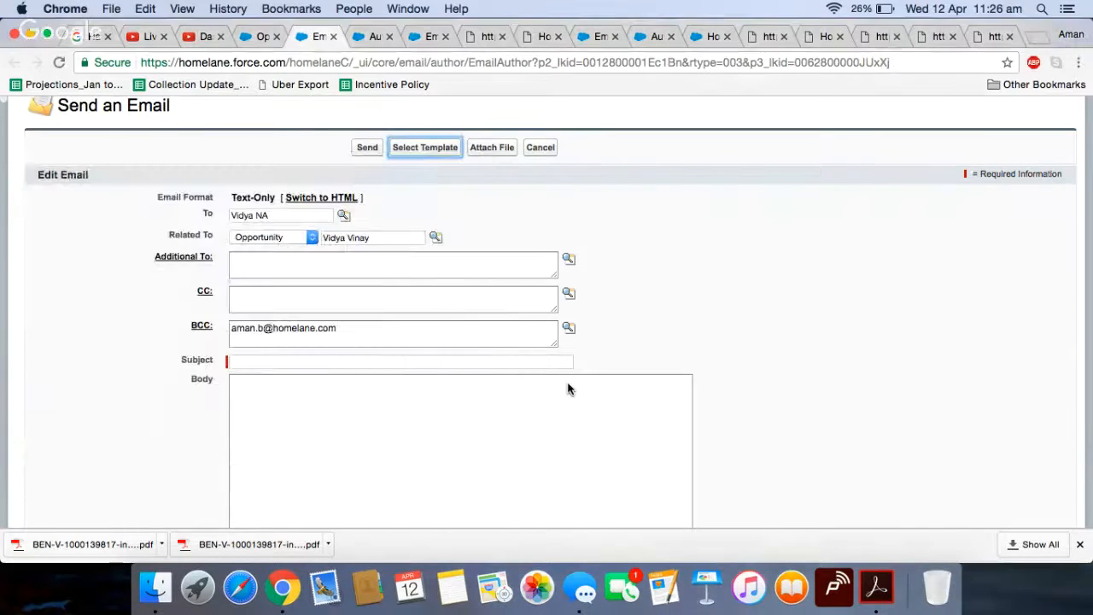
pyautogui.click(433, 151)
pyautogui.scroll(-1, 280, 304)
pyautogui.scroll(-3, 281, 312)
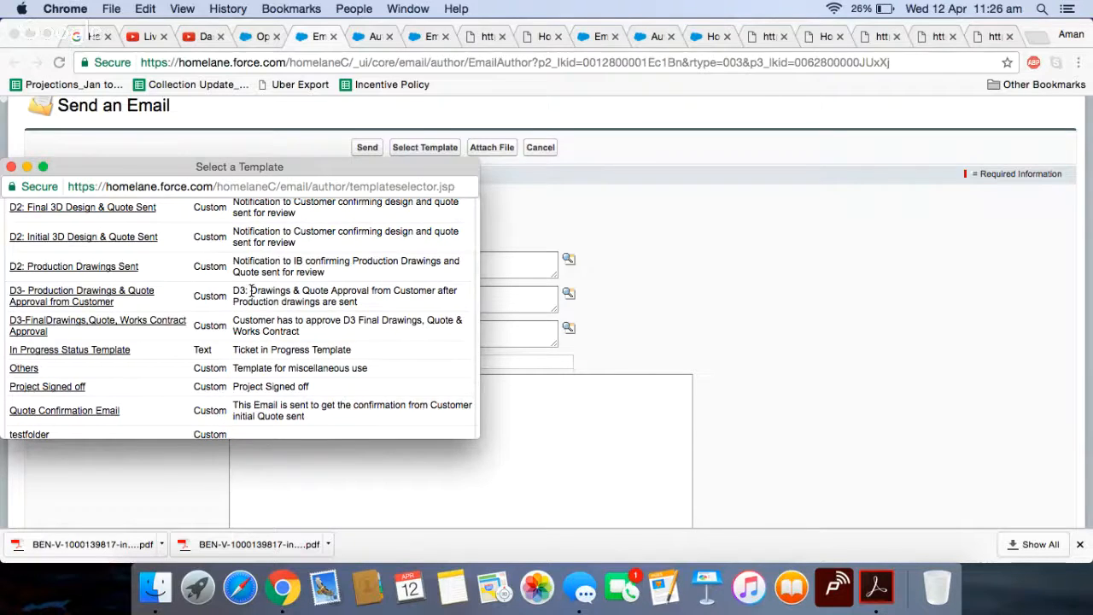
pyautogui.scroll(1, 251, 290)
pyautogui.click(487, 451)
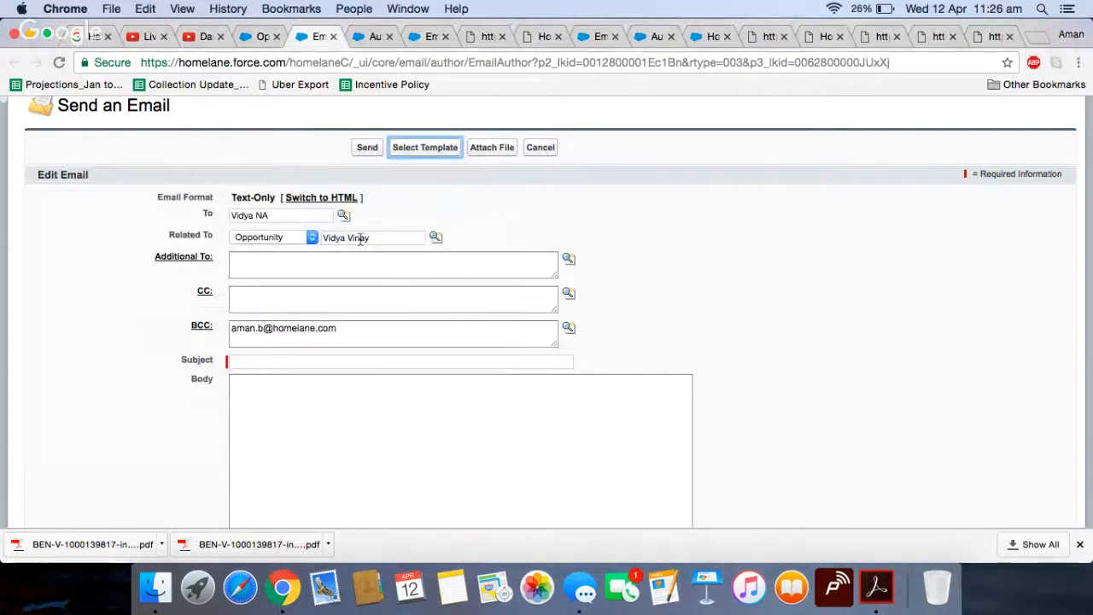
pyautogui.rightClick(278, 593)
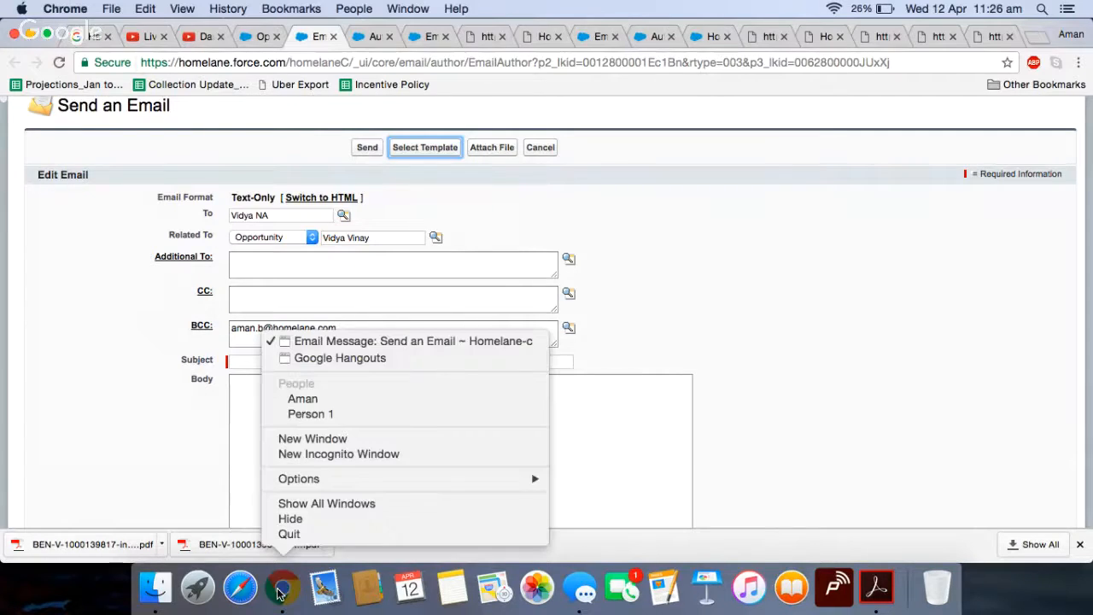
pyautogui.click(336, 358)
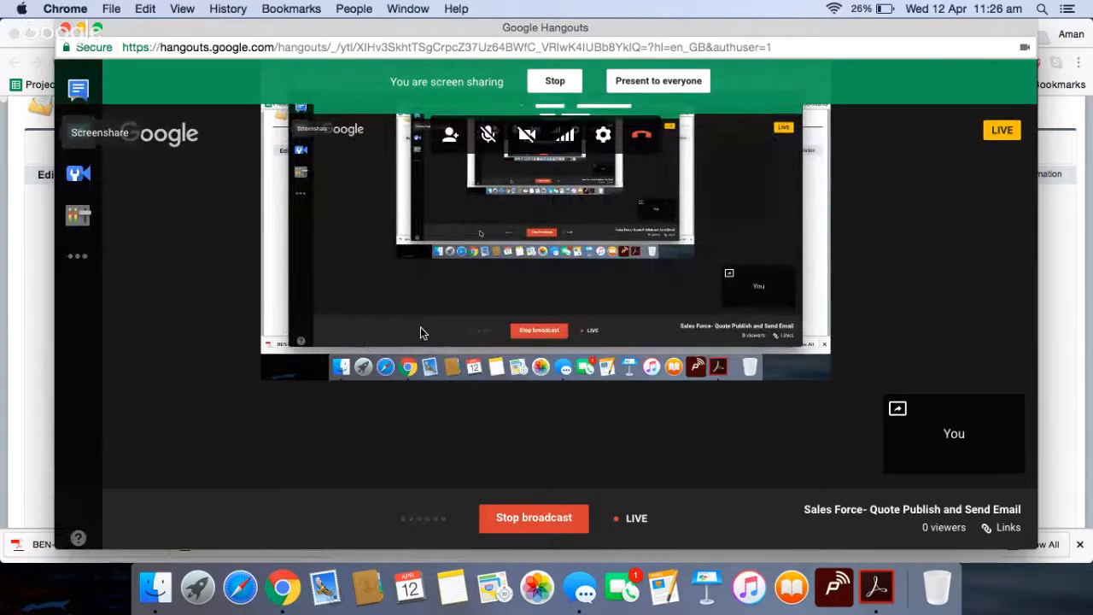
pyautogui.click(538, 517)
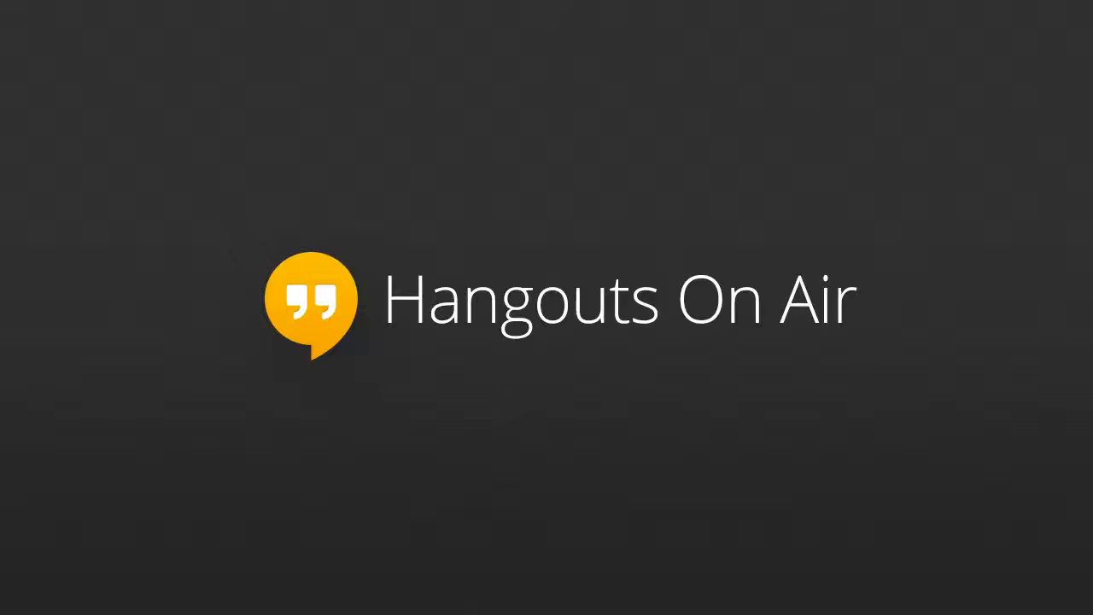